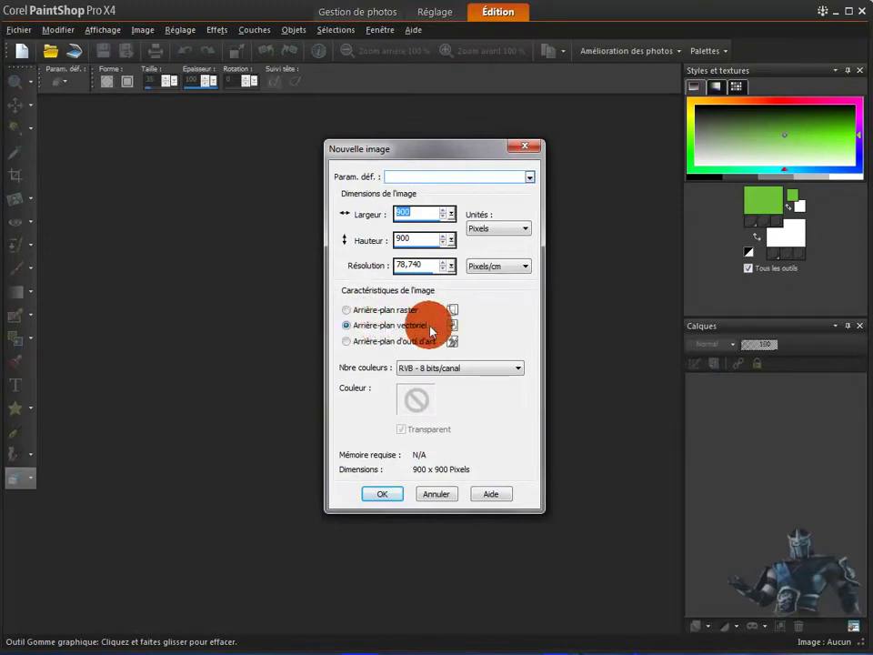
# Step: Create a new 900 x 900 pixel image with a vector background
pyautogui.click(382, 494)
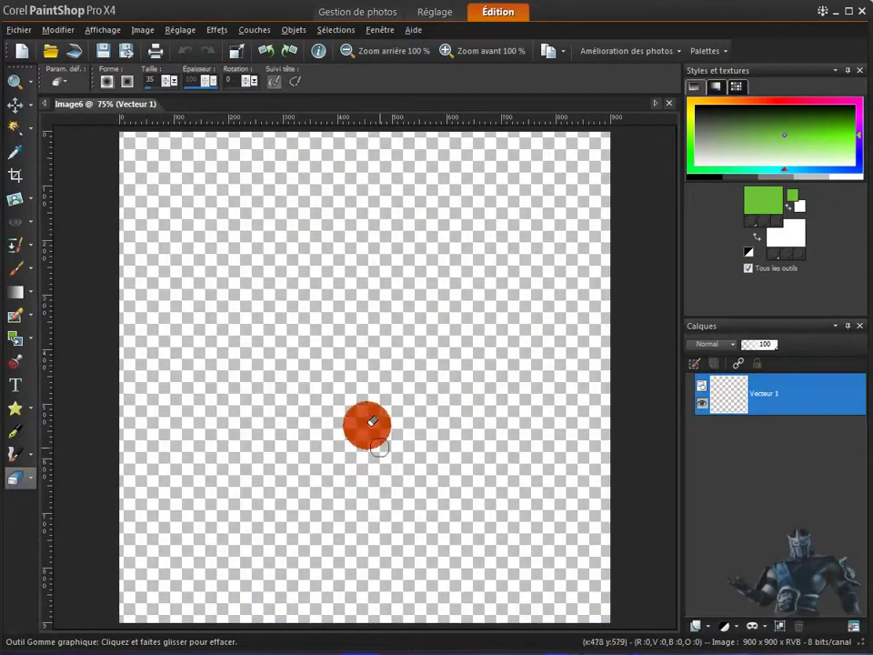
pyautogui.moveTo(209, 216); pyautogui.dragTo(126, 164)
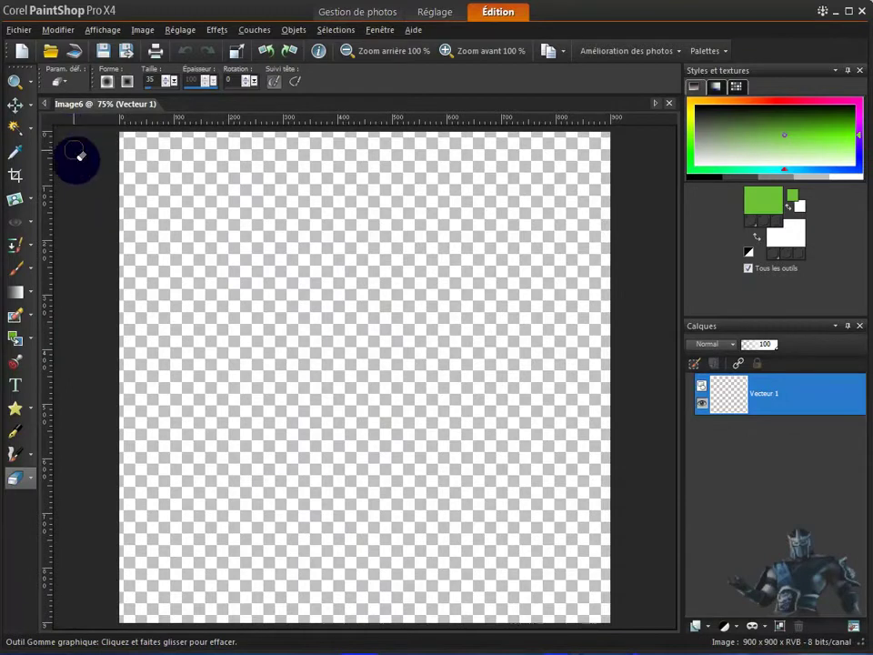
pyautogui.click(104, 275)
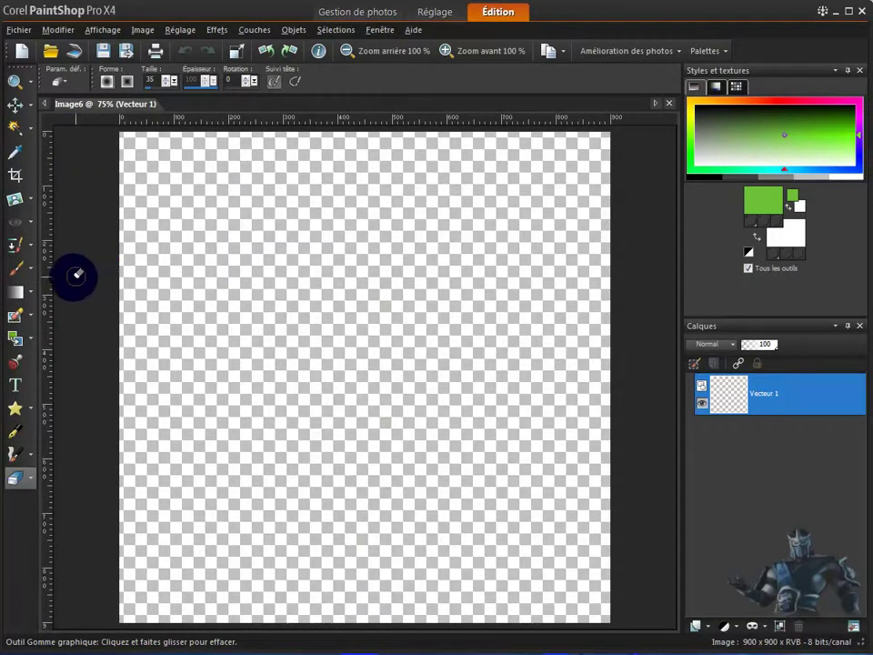
# Step: Try to paint a brush stroke on the vector layer, then decline its conversion to a raster layer
pyautogui.click(17, 271)
pyautogui.moveTo(171, 210)
pyautogui.mouseDown()
pyautogui.moveTo(189, 238)
pyautogui.moveTo(173, 304)
pyautogui.moveTo(516, 286)
pyautogui.moveTo(342, 312)
pyautogui.mouseUp()
pyautogui.moveTo(408, 309)
pyautogui.mouseDown()
pyautogui.moveTo(445, 320)
pyautogui.moveTo(483, 303)
pyautogui.moveTo(409, 322)
pyautogui.moveTo(485, 314)
pyautogui.moveTo(399, 322)
pyautogui.moveTo(444, 337)
pyautogui.mouseUp()
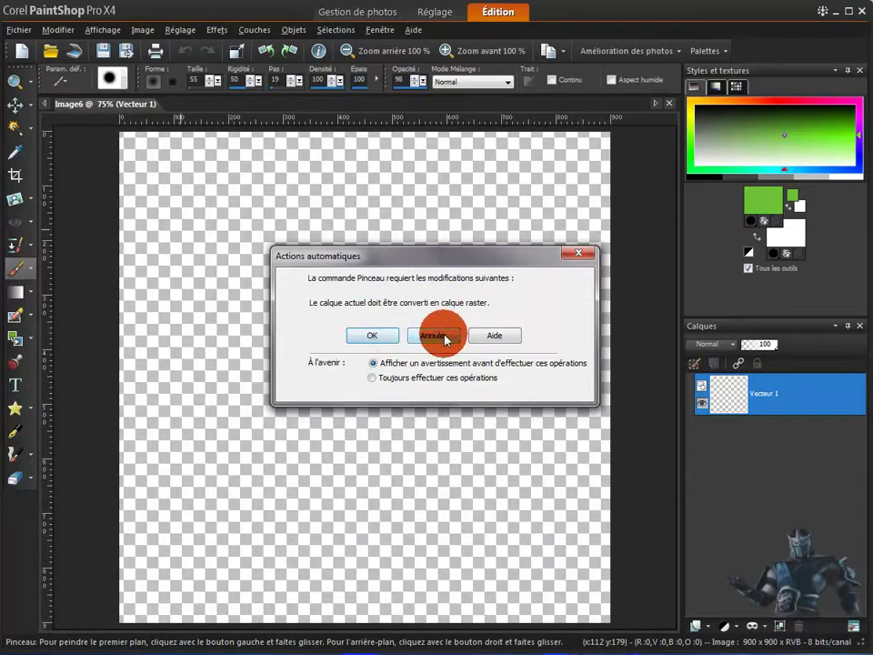
pyautogui.click(443, 337)
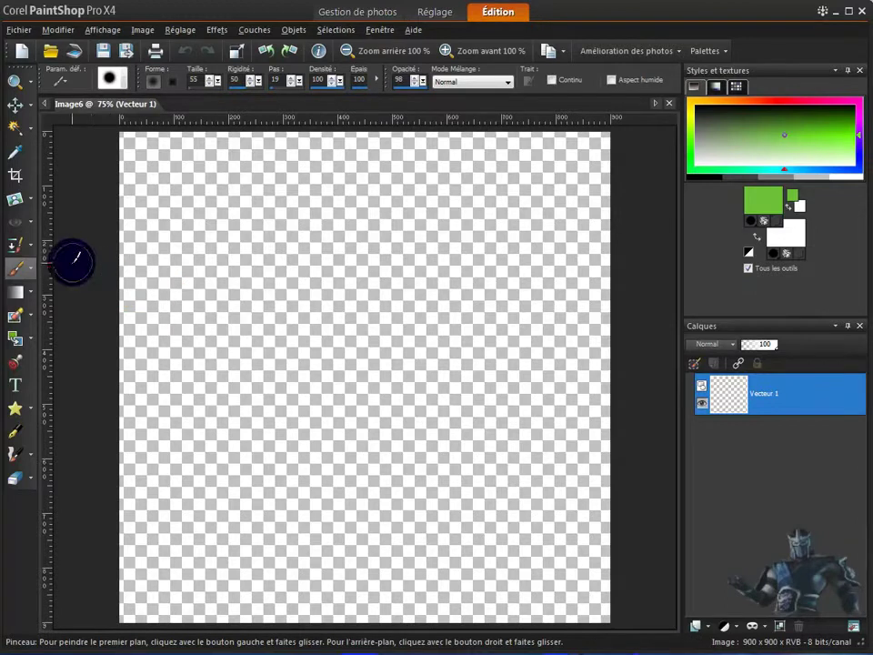
# Step: Try to place a picture tube image on the vector layer, then decline the raster conversion
pyautogui.click(18, 366)
pyautogui.click(225, 300)
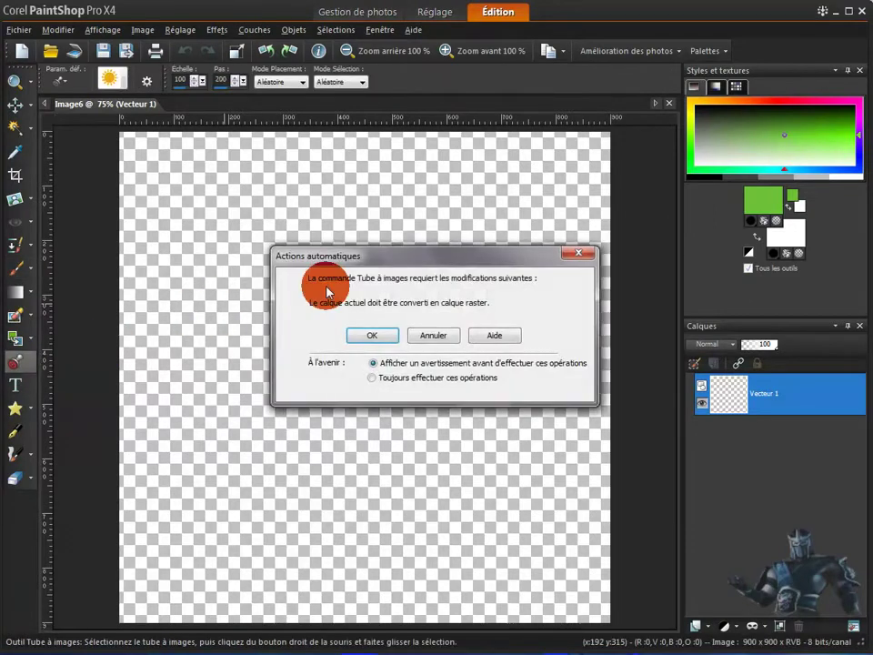
pyautogui.click(452, 338)
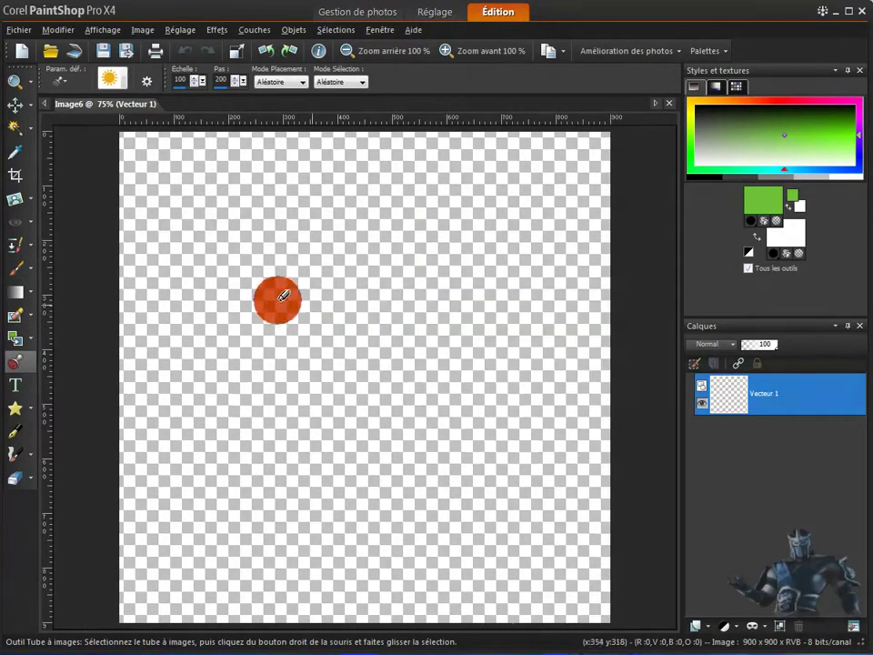
pyautogui.click(264, 330)
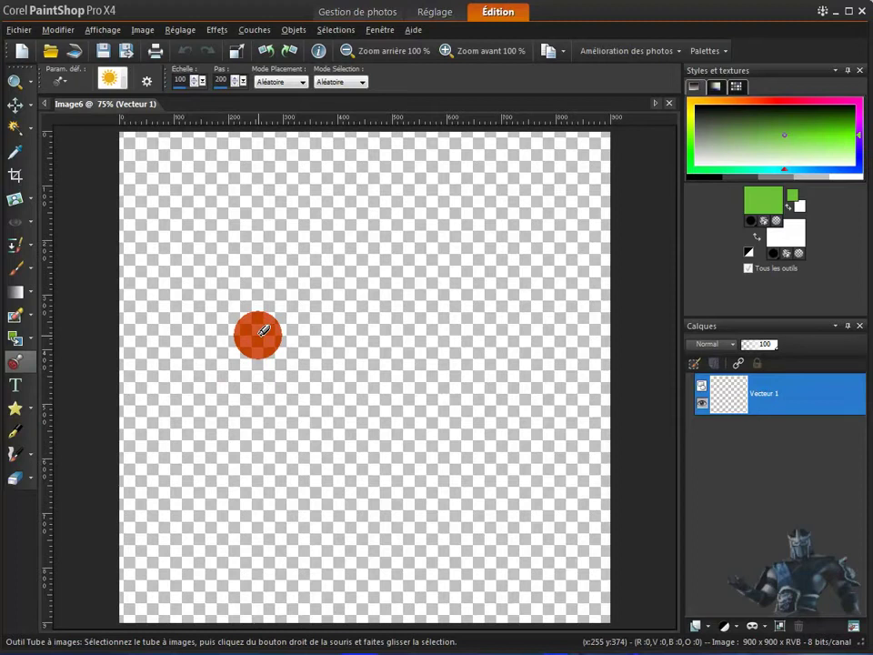
# Step: Add the text "pouzolles" in the upper part of the canvas, using Brush Script Std at 72 points
pyautogui.click(15, 386)
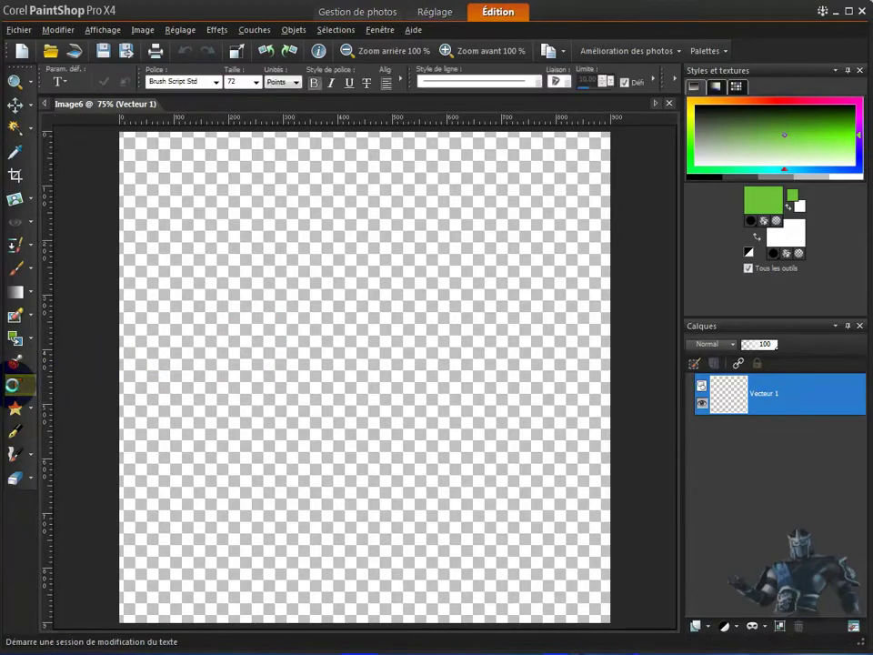
pyautogui.click(176, 307)
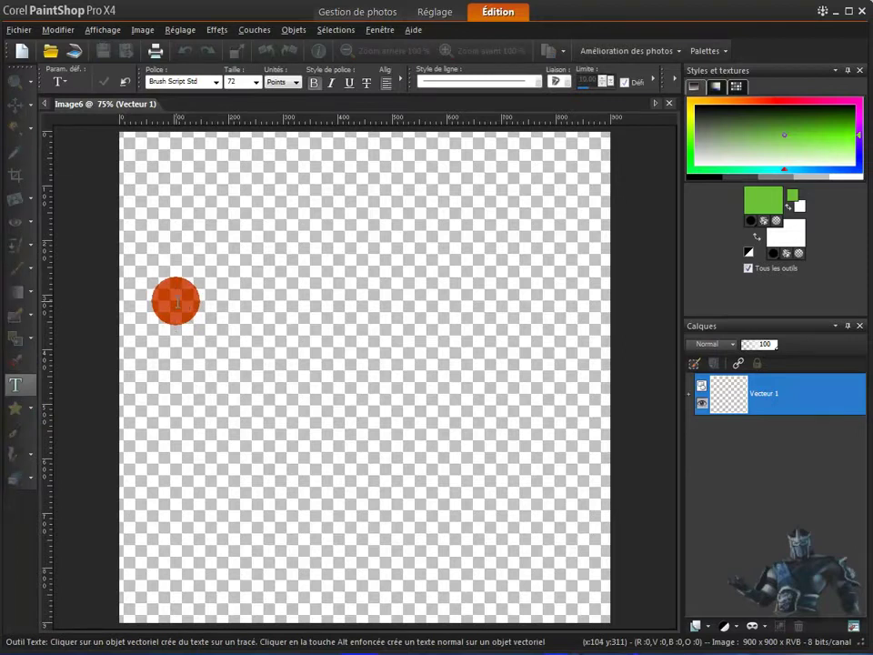
pyautogui.write('ha')
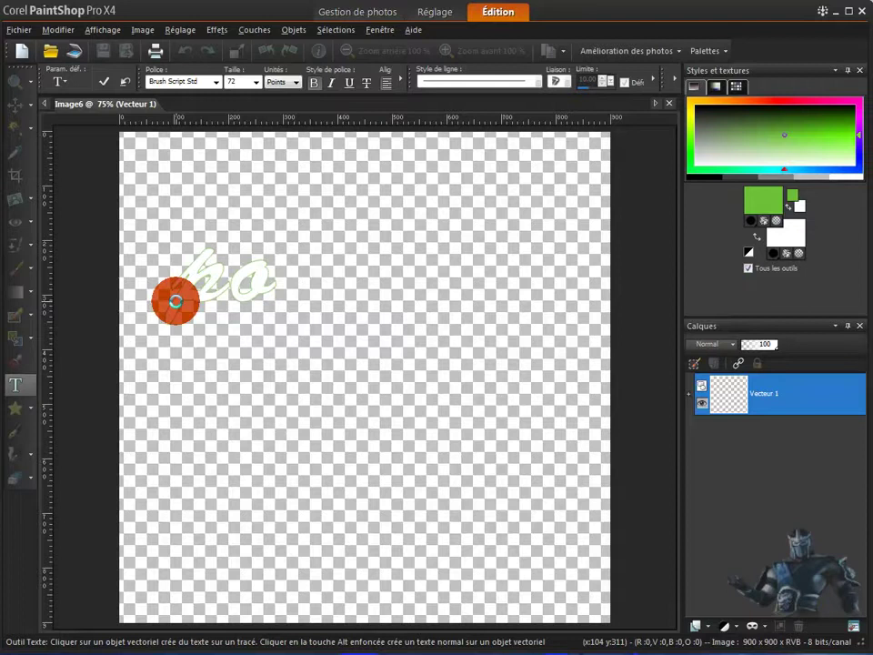
pyautogui.write('uzolles')
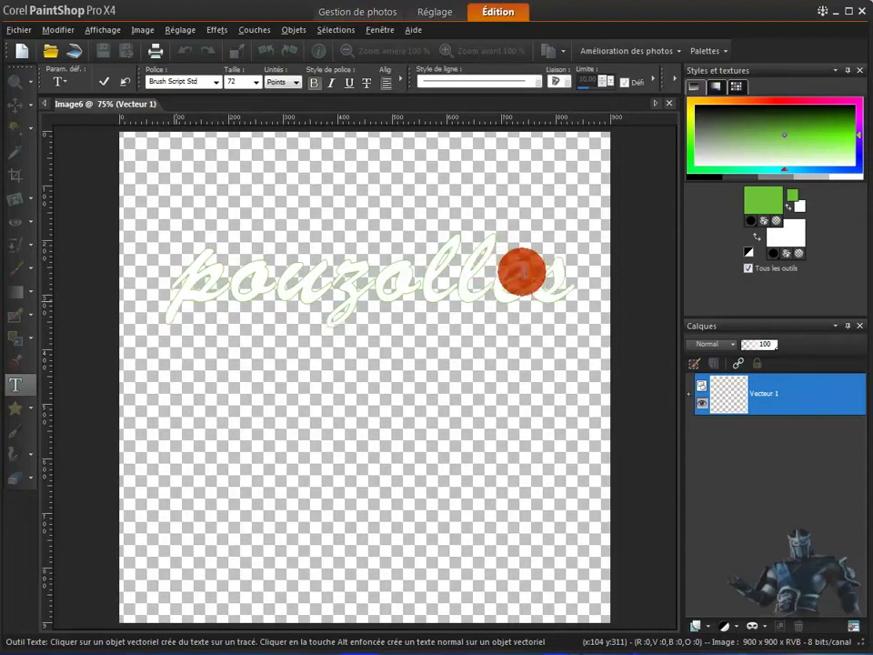
# Step: Select the whole word "pouzolles" and set its outline colour to near-black #0c0e0c
pyautogui.moveTo(578, 284); pyautogui.dragTo(167, 286)
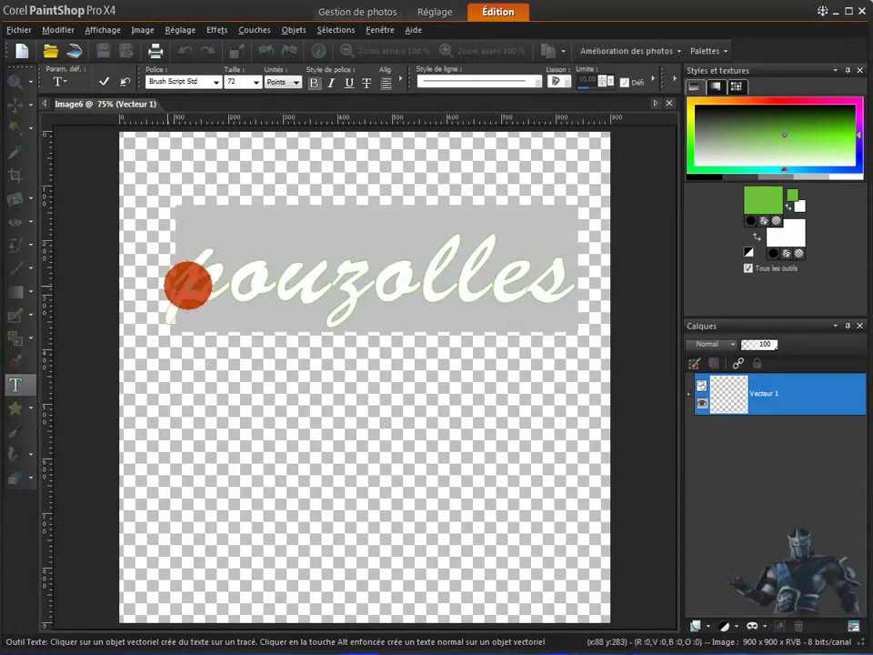
pyautogui.moveTo(574, 283); pyautogui.dragTo(172, 288)
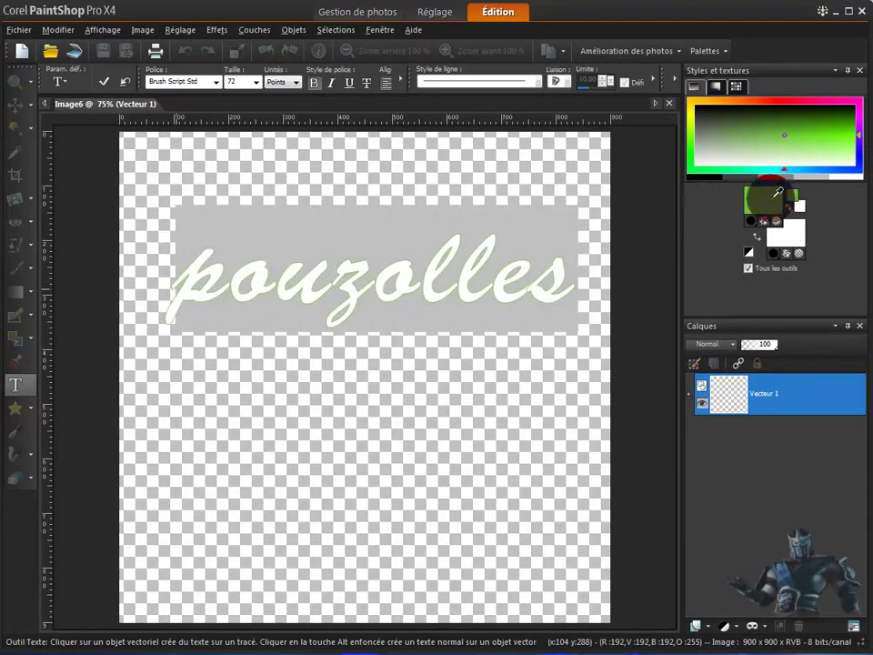
pyautogui.click(775, 196)
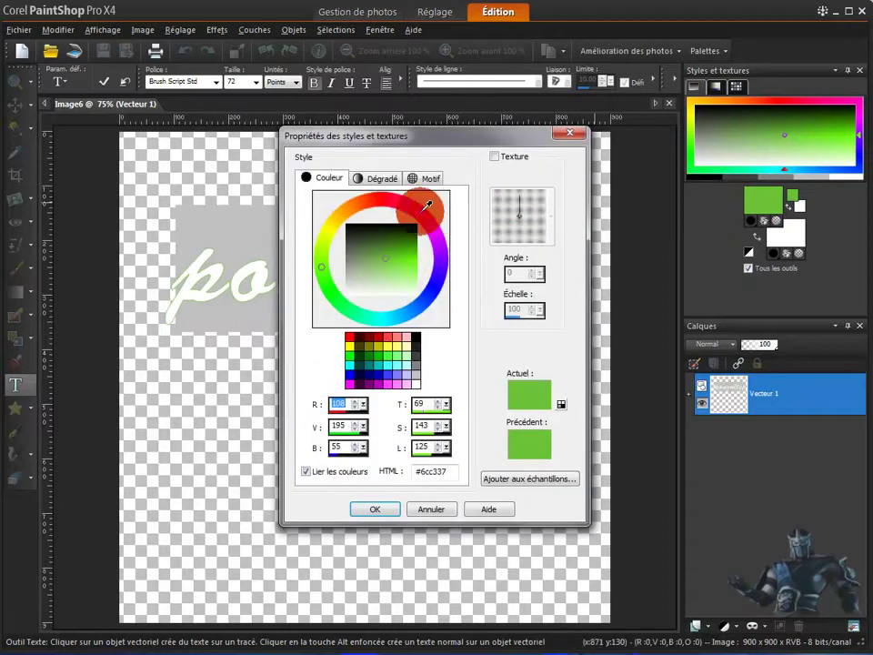
pyautogui.click(414, 339)
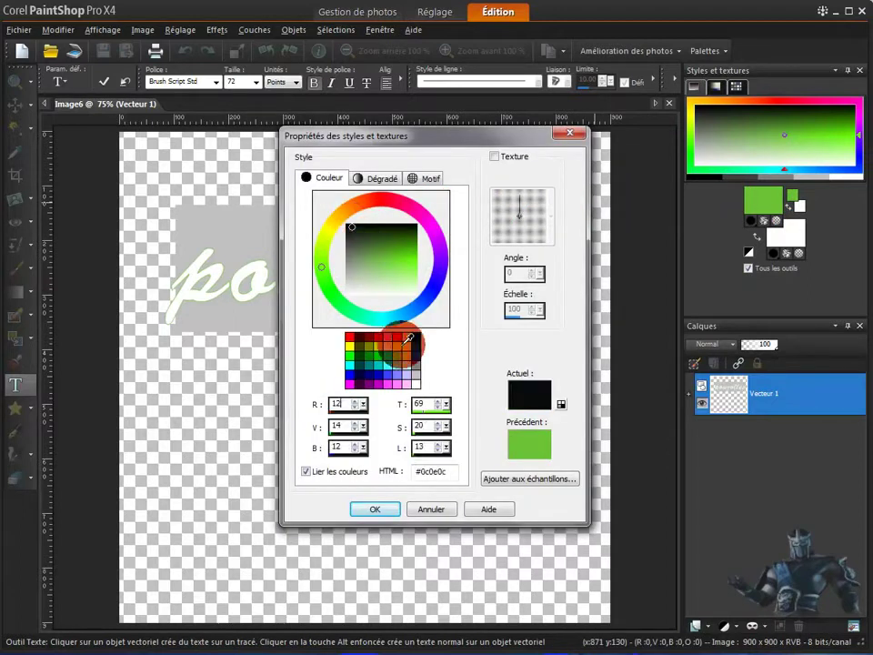
pyautogui.click(374, 508)
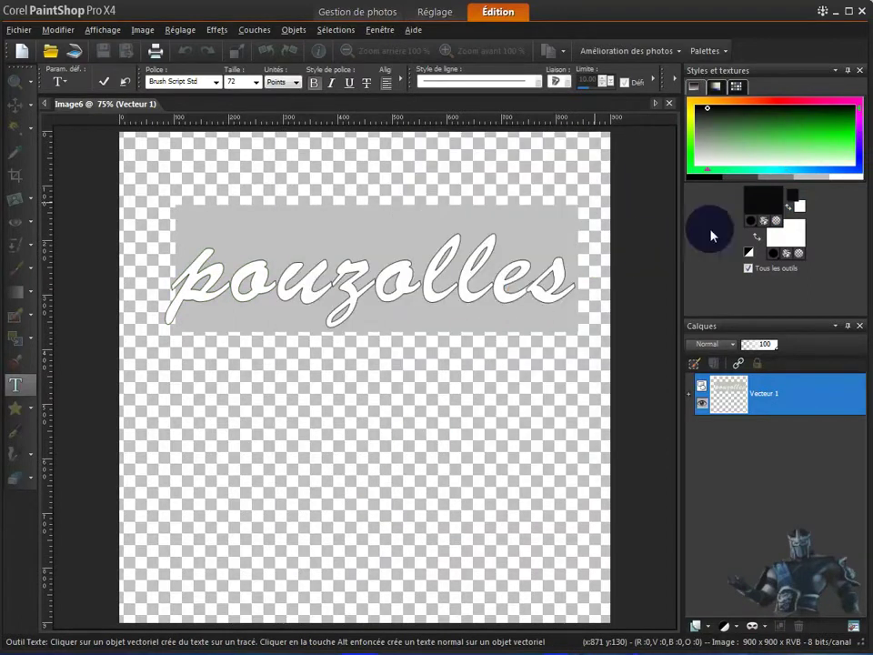
pyautogui.click(791, 231)
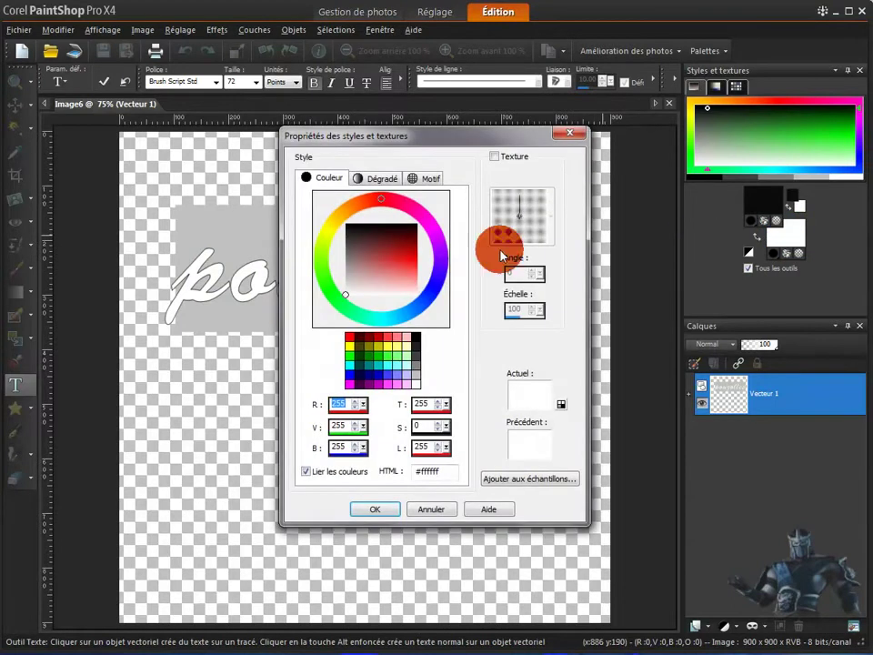
pyautogui.click(435, 289)
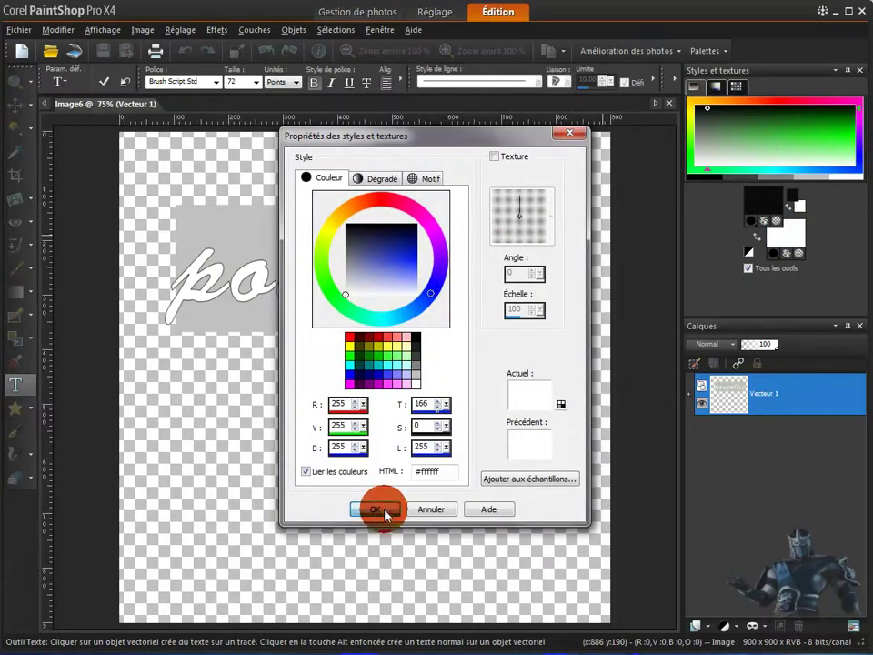
pyautogui.click(375, 509)
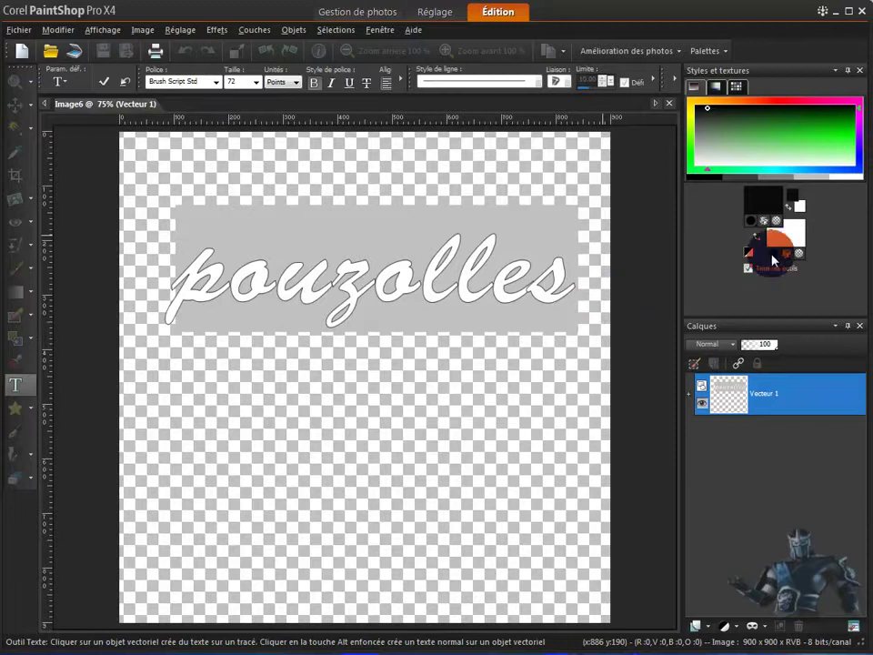
# Step: Set the fill colour of the selected text to blue and apply the text to the vector layer
pyautogui.click(776, 235)
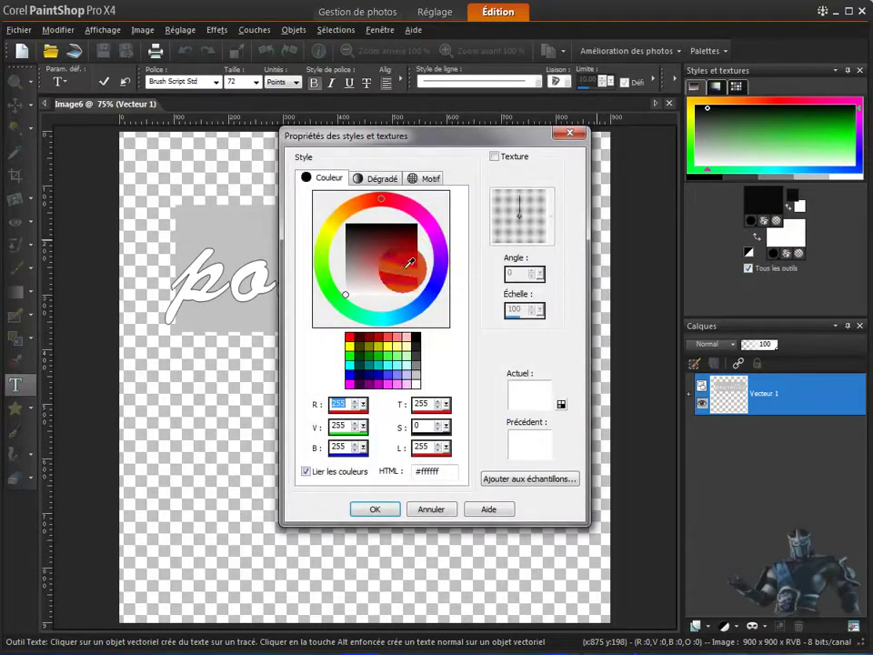
pyautogui.click(433, 289)
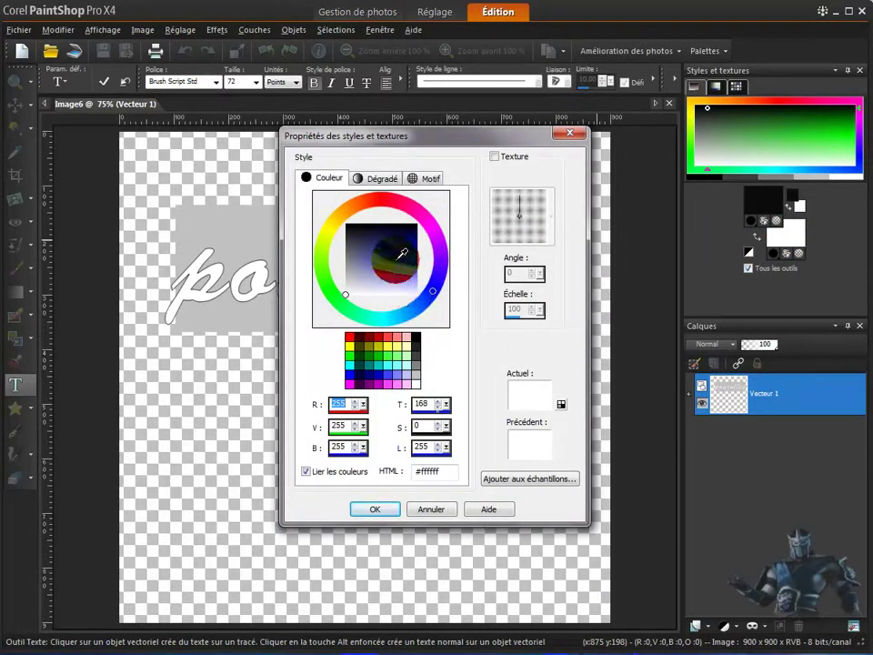
pyautogui.moveTo(402, 253); pyautogui.dragTo(415, 340)
pyautogui.click(383, 508)
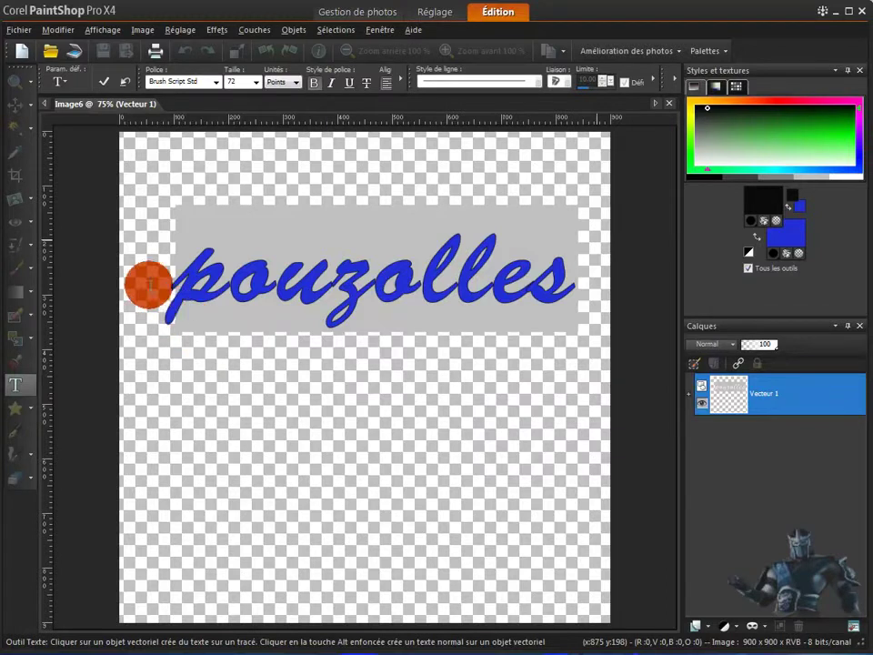
pyautogui.click(103, 82)
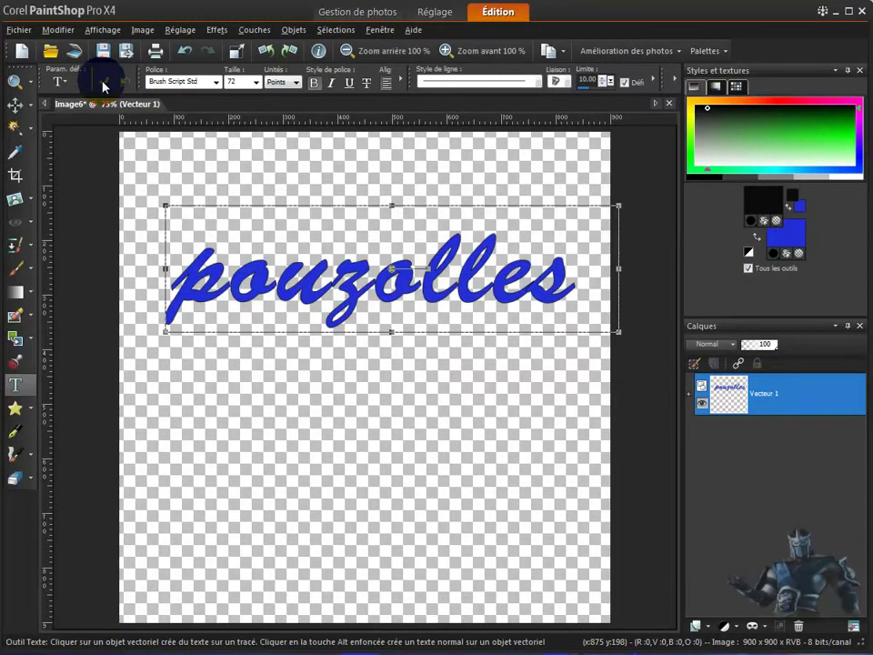
# Step: Draw a predefined speech-bubble shape on the canvas, stretch it wider over the text and rotate it
pyautogui.click(27, 414)
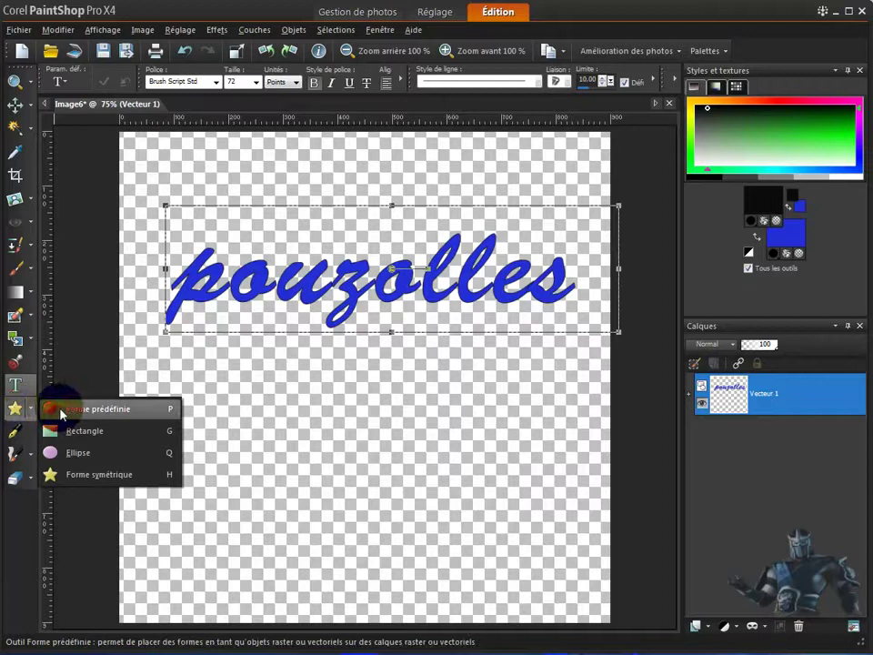
pyautogui.click(91, 415)
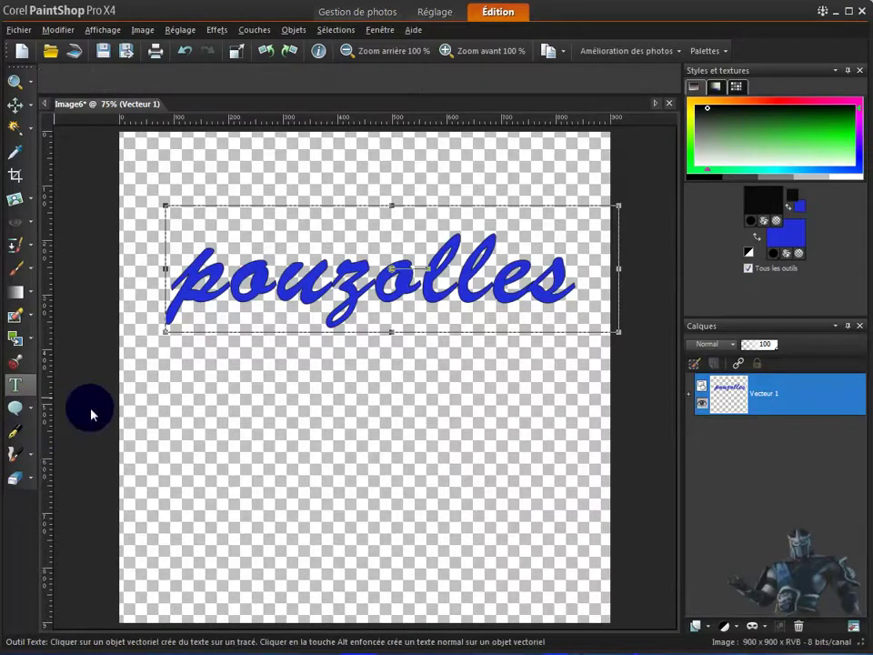
pyautogui.click(220, 417)
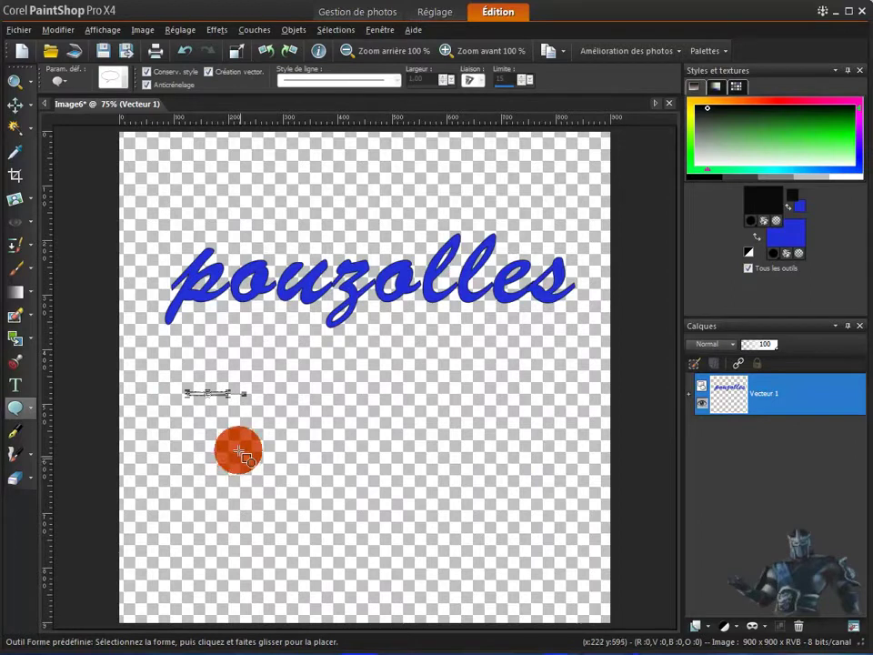
pyautogui.moveTo(244, 393); pyautogui.dragTo(211, 369)
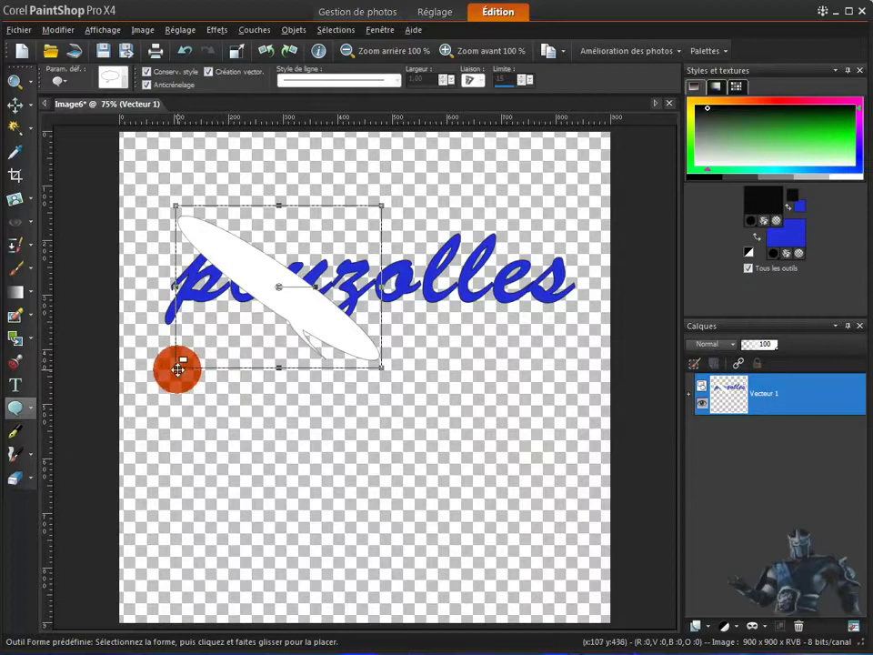
pyautogui.moveTo(175, 287); pyautogui.dragTo(127, 289)
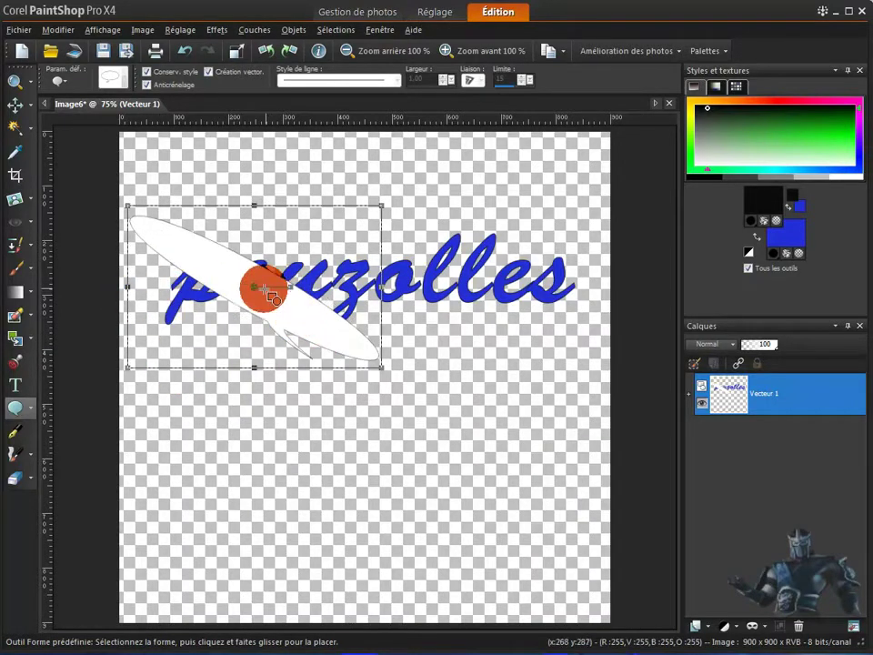
pyautogui.moveTo(289, 288)
pyautogui.mouseDown()
pyautogui.moveTo(286, 273)
pyautogui.moveTo(193, 291)
pyautogui.moveTo(268, 283)
pyautogui.moveTo(405, 343)
pyautogui.moveTo(248, 317)
pyautogui.mouseUp()
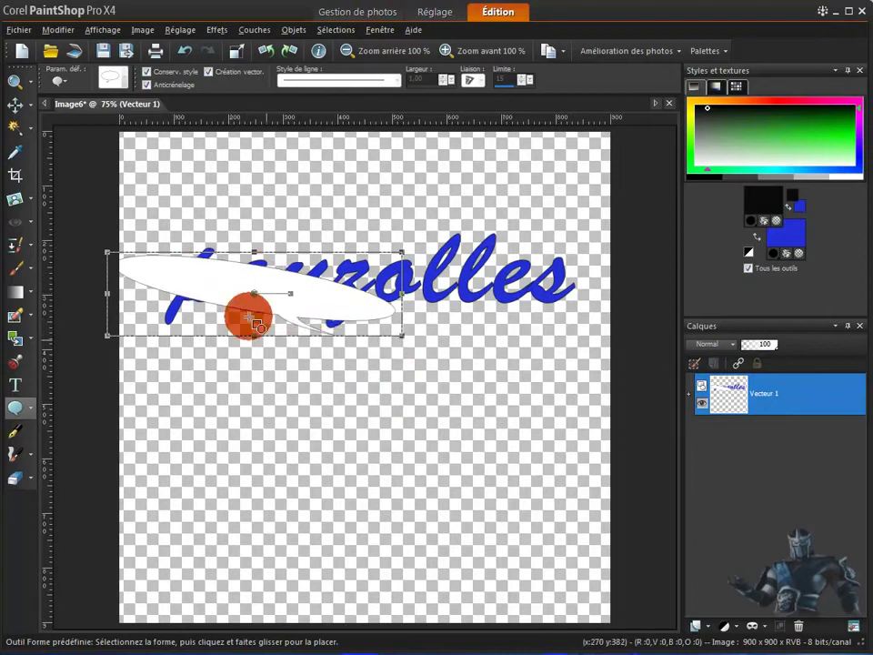
# Step: Undo all the speech-bubble edits, including drawing the shape, keeping only the text
pyautogui.click(185, 52)
pyautogui.click(184, 52)
pyautogui.click(184, 52)
pyautogui.click(184, 52)
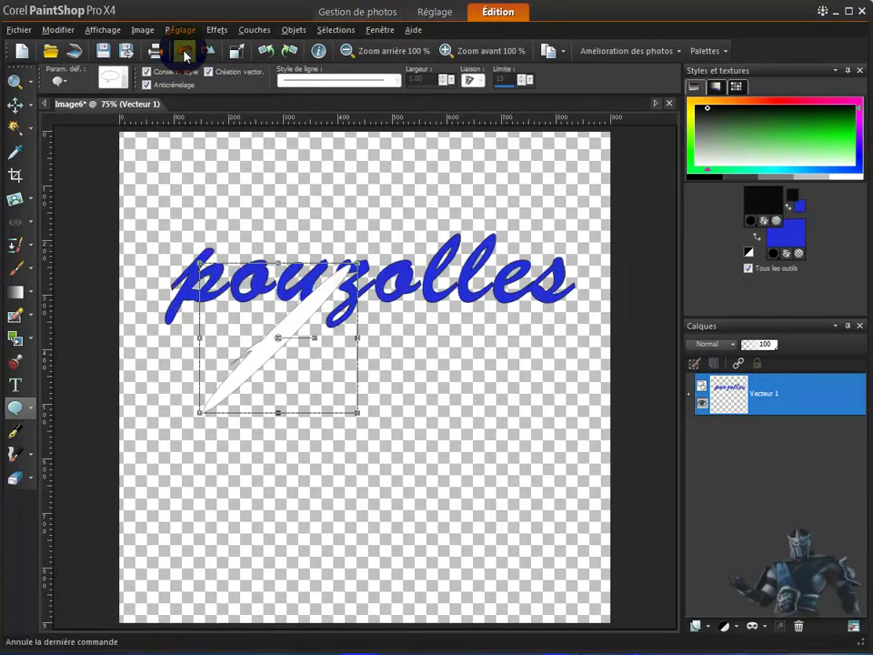
pyautogui.click(185, 52)
pyautogui.click(185, 52)
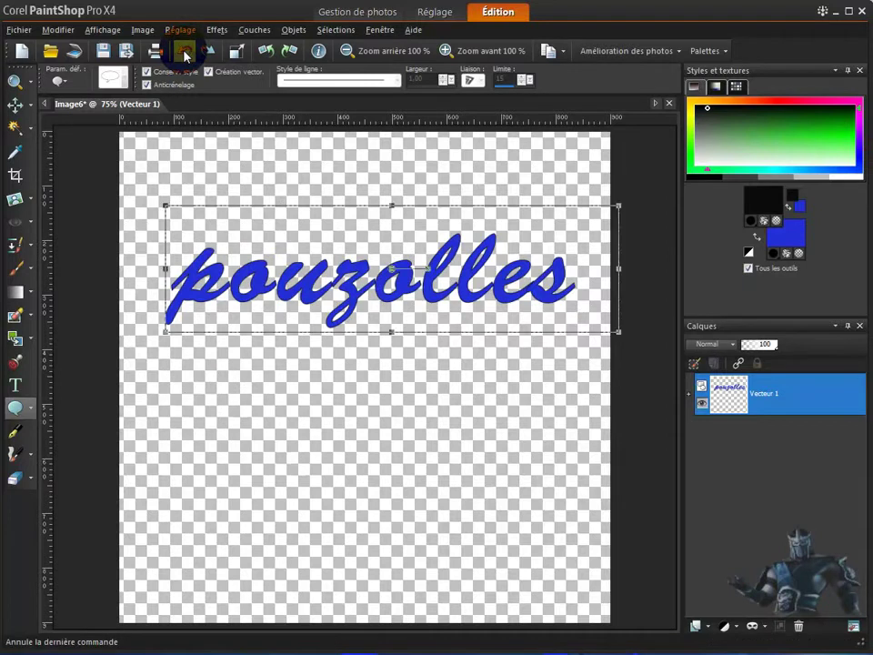
# Step: Draw a blue vector rectangle about 312 × 131 pixels below the start of the text
pyautogui.click(17, 407)
pyautogui.click(32, 411)
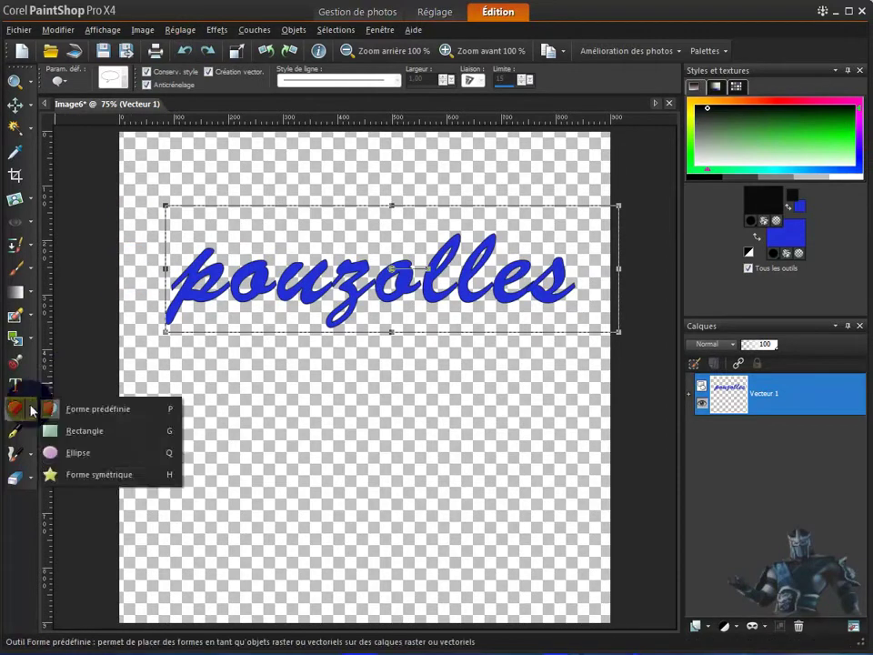
pyautogui.click(84, 431)
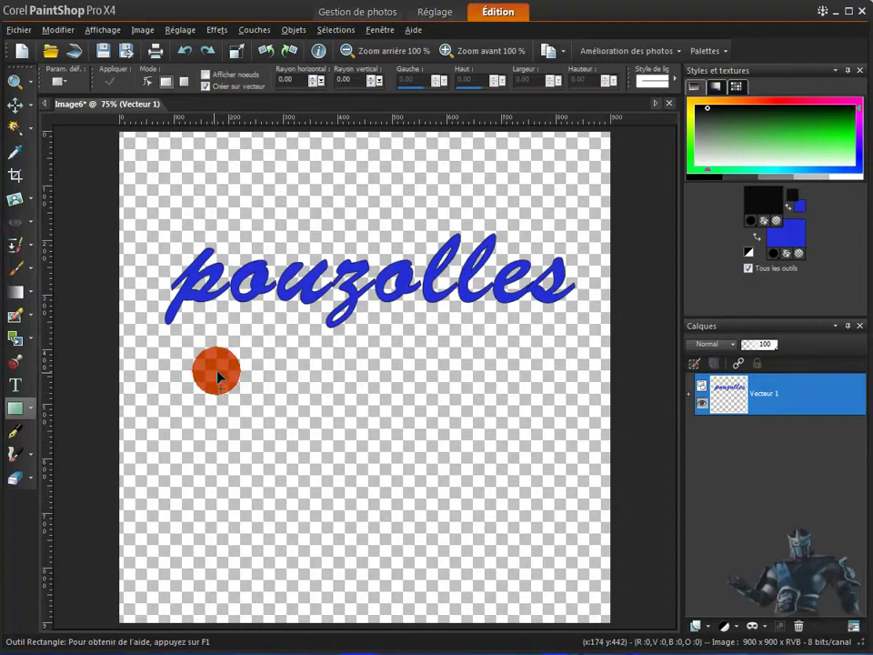
pyautogui.moveTo(198, 361); pyautogui.dragTo(261, 431)
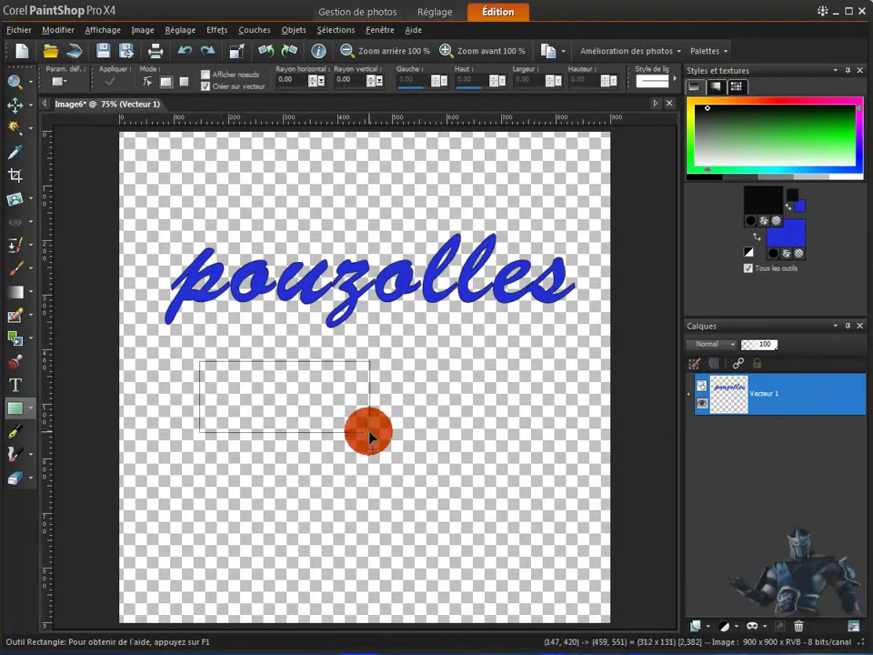
pyautogui.moveTo(369, 437); pyautogui.dragTo(369, 436)
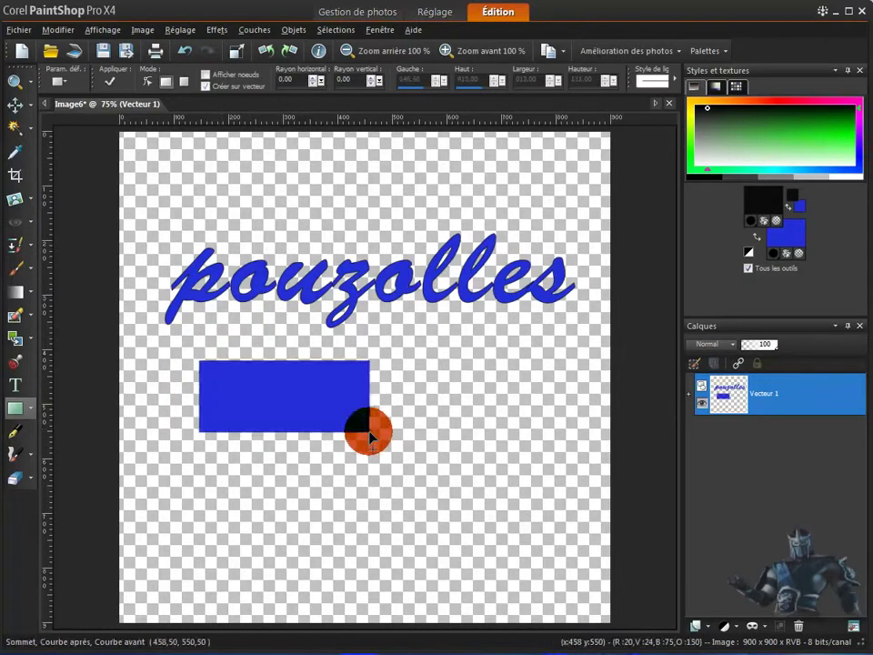
# Step: Draw a tall blue vector ellipse, about 80 pixels in horizontal and 180 pixels in vertical radius, beside the rectangle
pyautogui.click(29, 410)
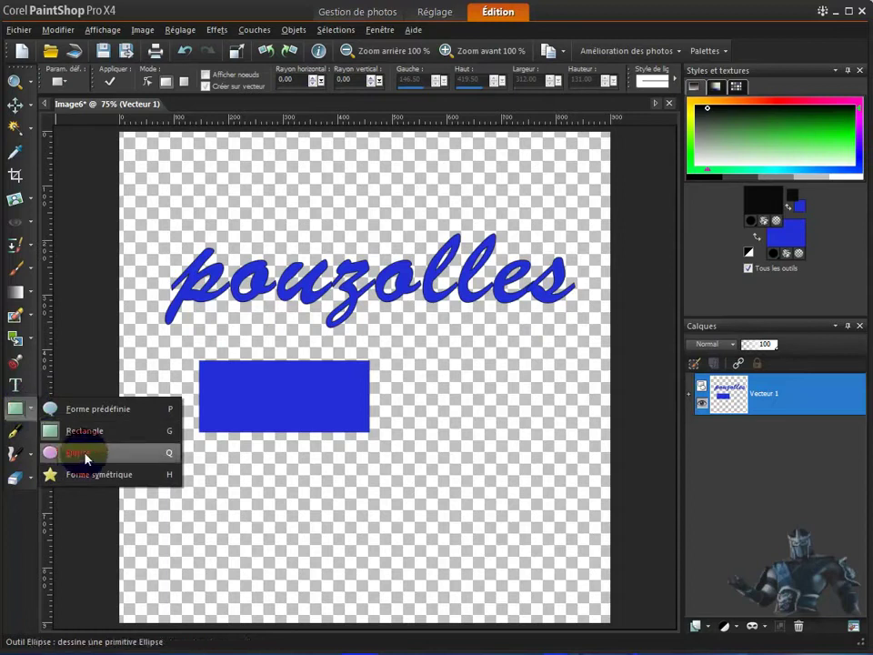
pyautogui.click(85, 457)
pyautogui.moveTo(458, 401); pyautogui.dragTo(376, 565)
# Step: Draw three five-sided symmetric shapes beneath the rectangle, two of them overlapping near the canvas's lower edge
pyautogui.click(16, 408)
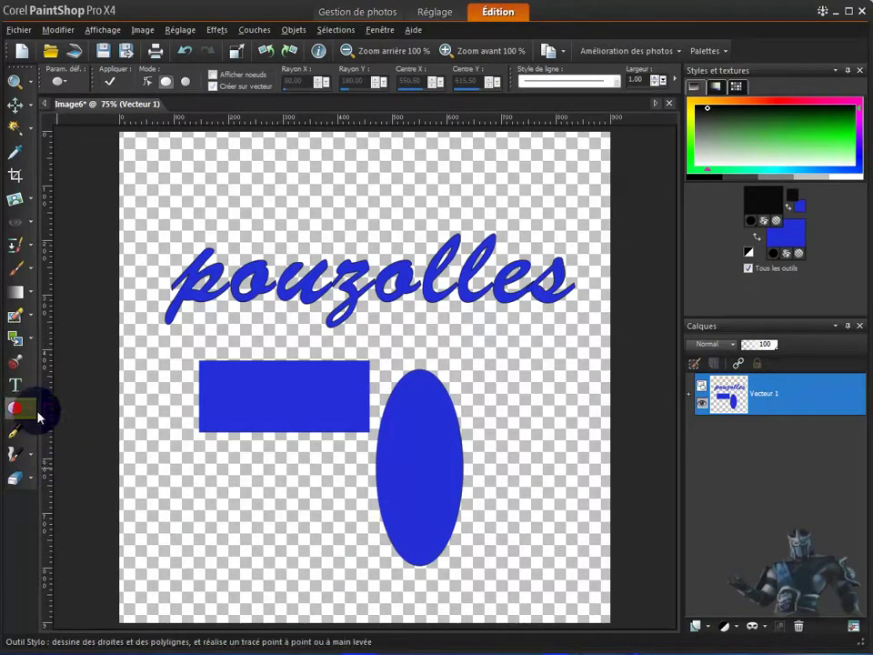
pyautogui.click(33, 412)
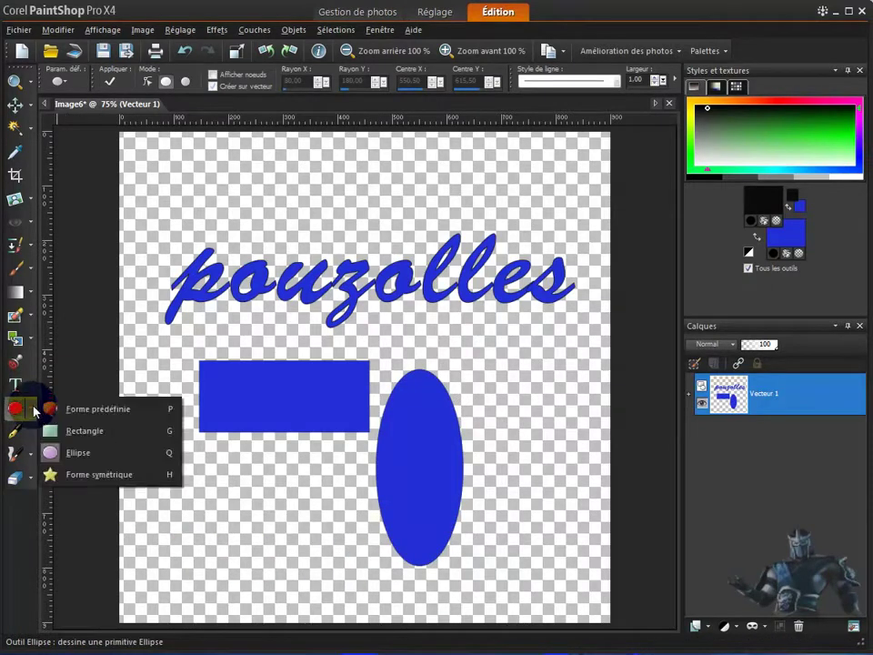
pyautogui.click(84, 474)
pyautogui.moveTo(198, 527); pyautogui.dragTo(325, 580)
pyautogui.moveTo(326, 510); pyautogui.dragTo(312, 580)
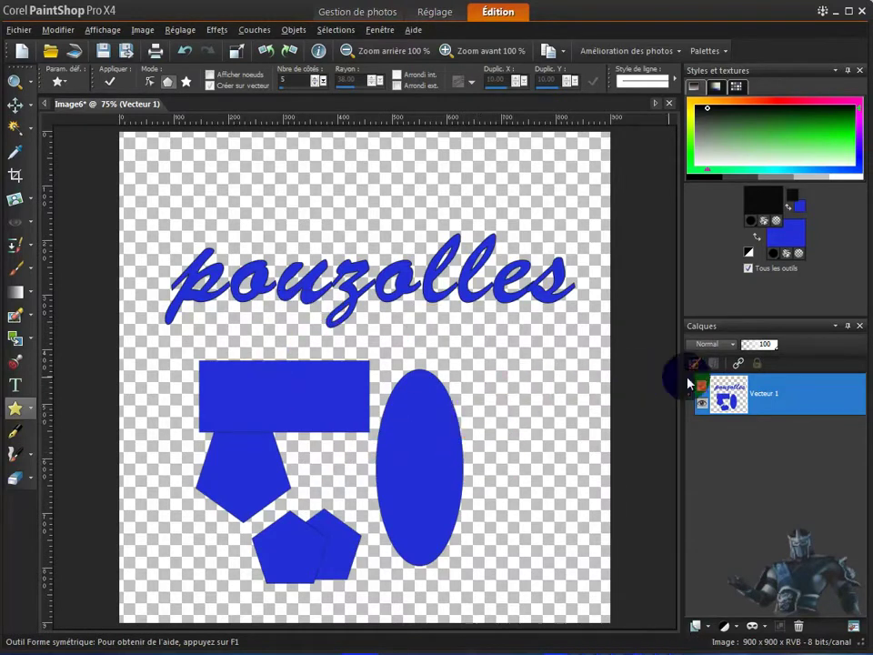
# Step: Show the Organizer palette and open the Maison_du_IV_de_Chiffre photo from the img tuto folder
pyautogui.moveTo(751, 405)
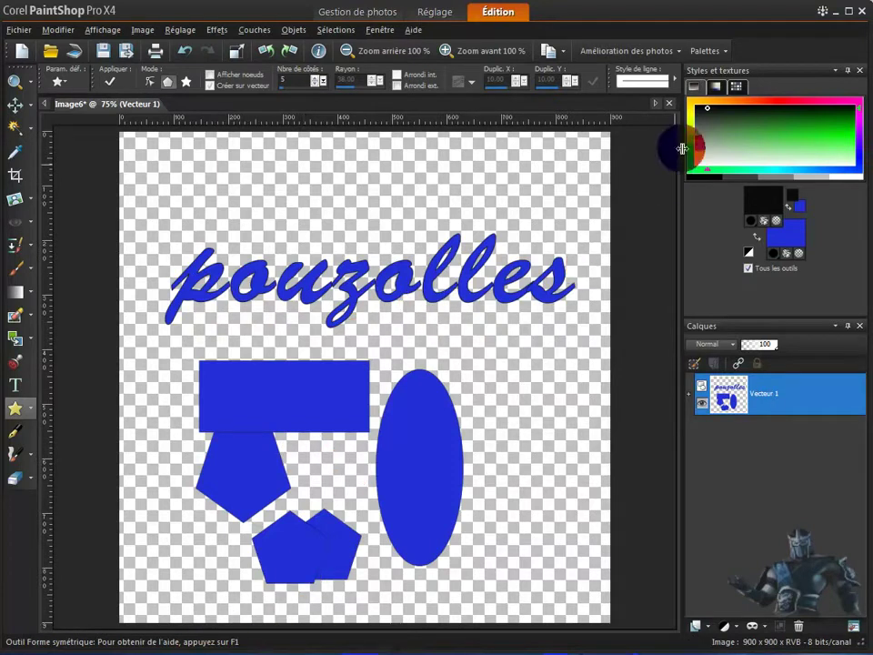
pyautogui.click(728, 52)
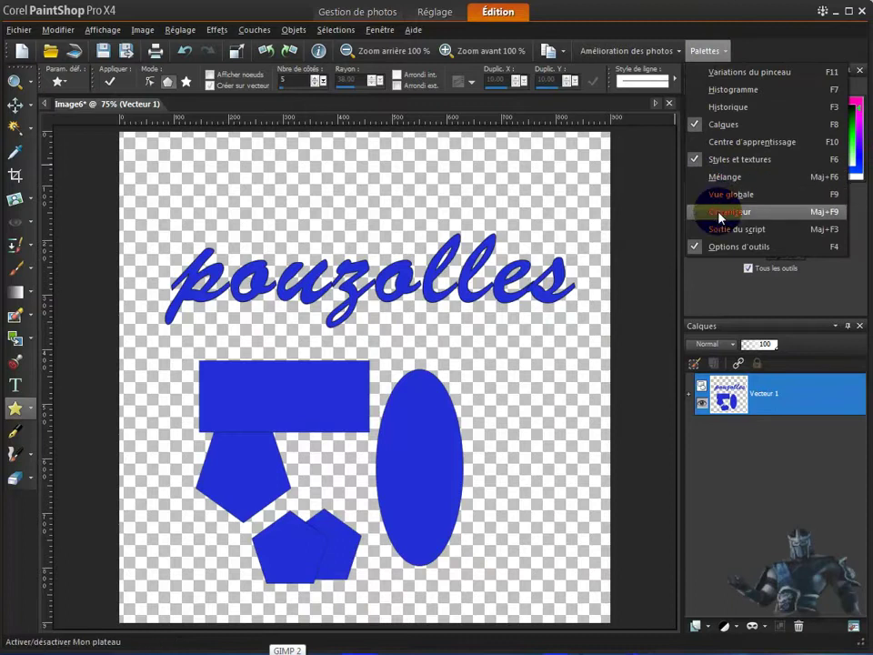
pyautogui.click(717, 275)
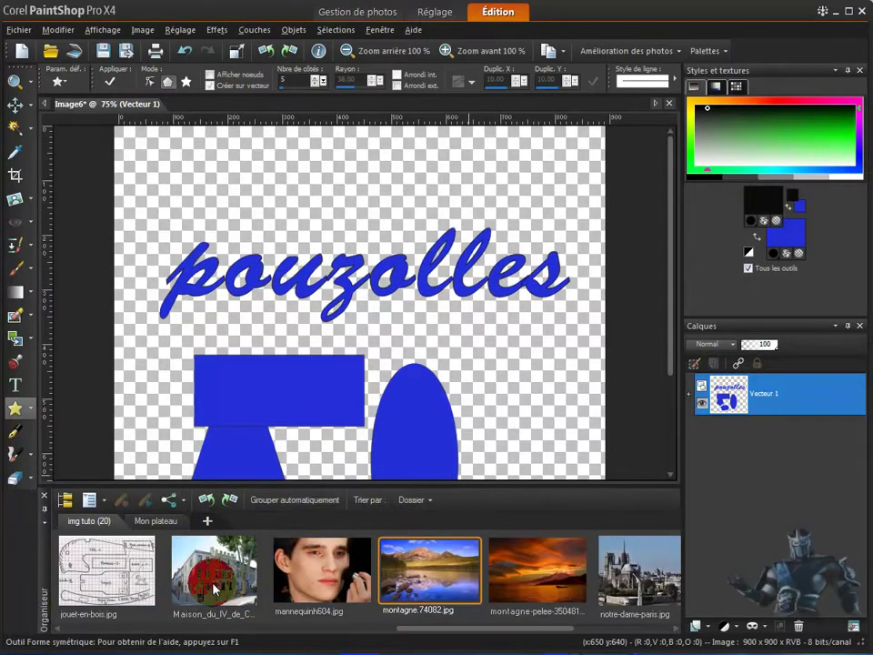
pyautogui.moveTo(215, 589)
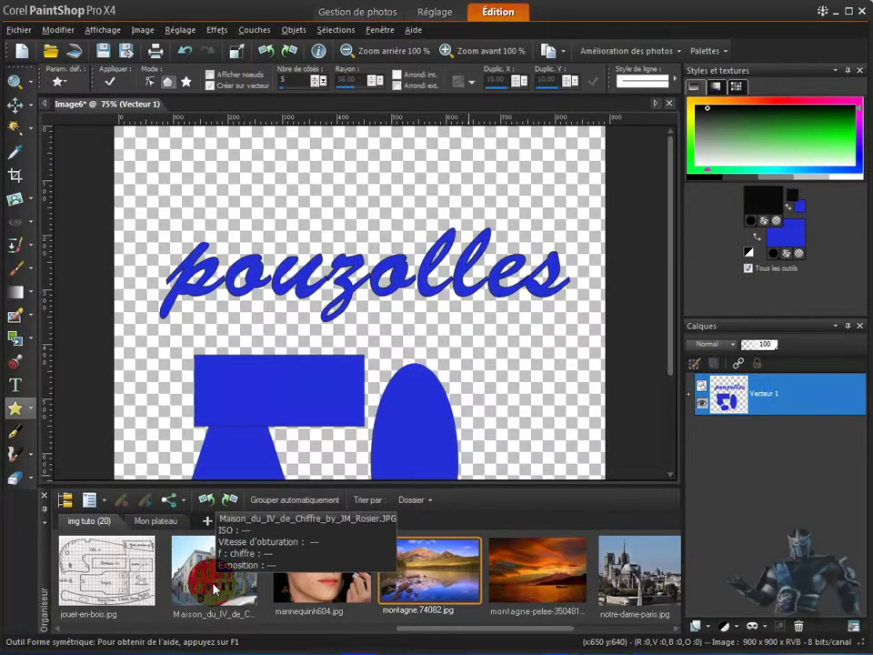
pyautogui.click(216, 589)
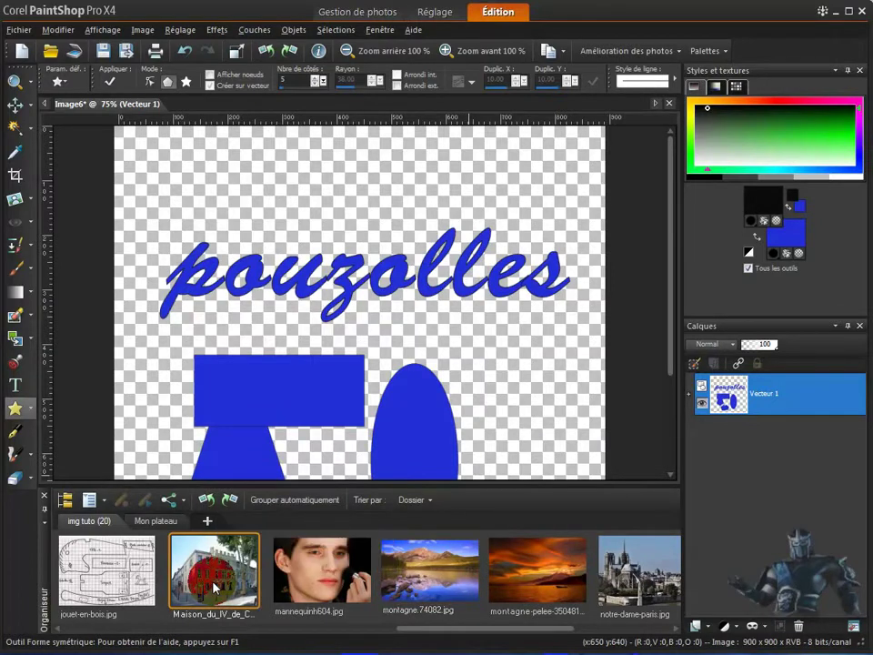
pyautogui.doubleClick(214, 586)
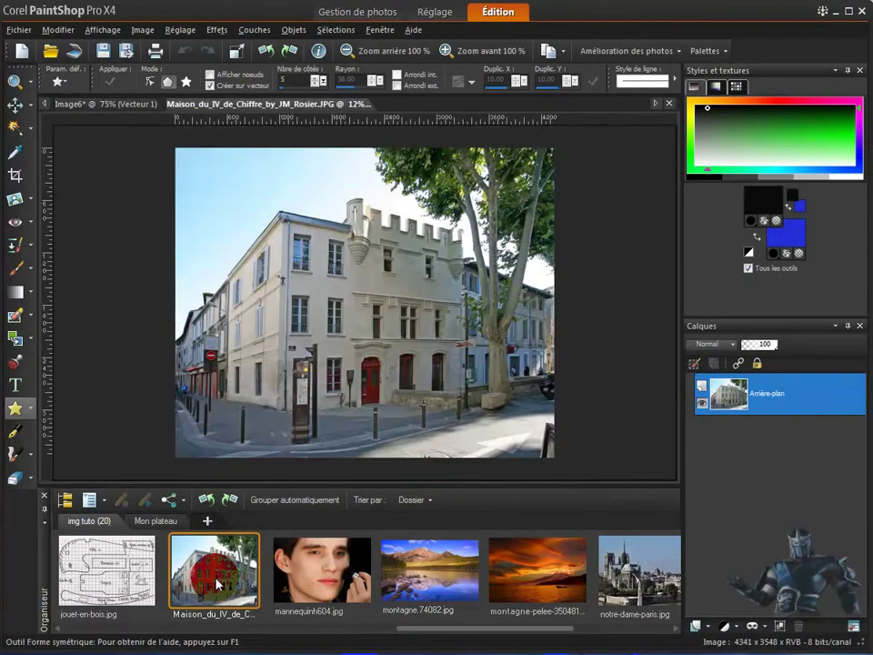
# Step: Magnify the building's stone façade to 600% or more to examine the photo's individual pixels
pyautogui.click(479, 51)
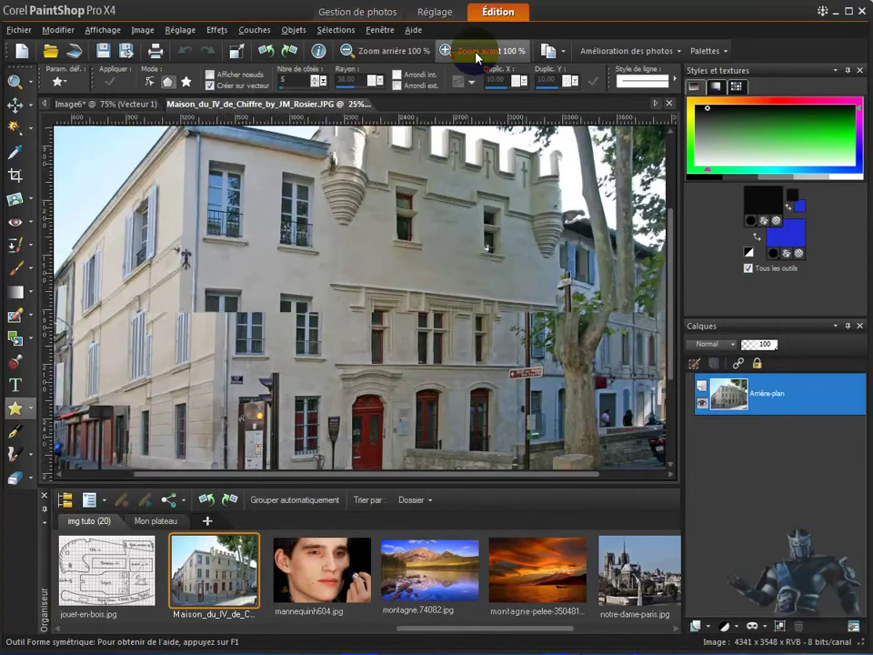
pyautogui.click(477, 55)
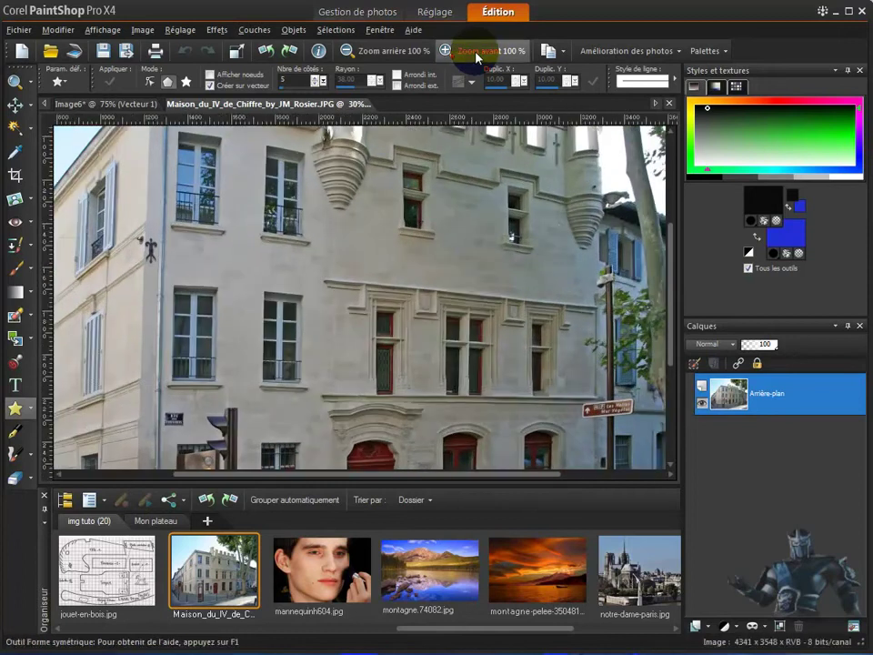
pyautogui.click(476, 55)
pyautogui.click(476, 55)
pyautogui.click(476, 54)
pyautogui.click(477, 54)
pyautogui.click(476, 54)
pyautogui.click(476, 55)
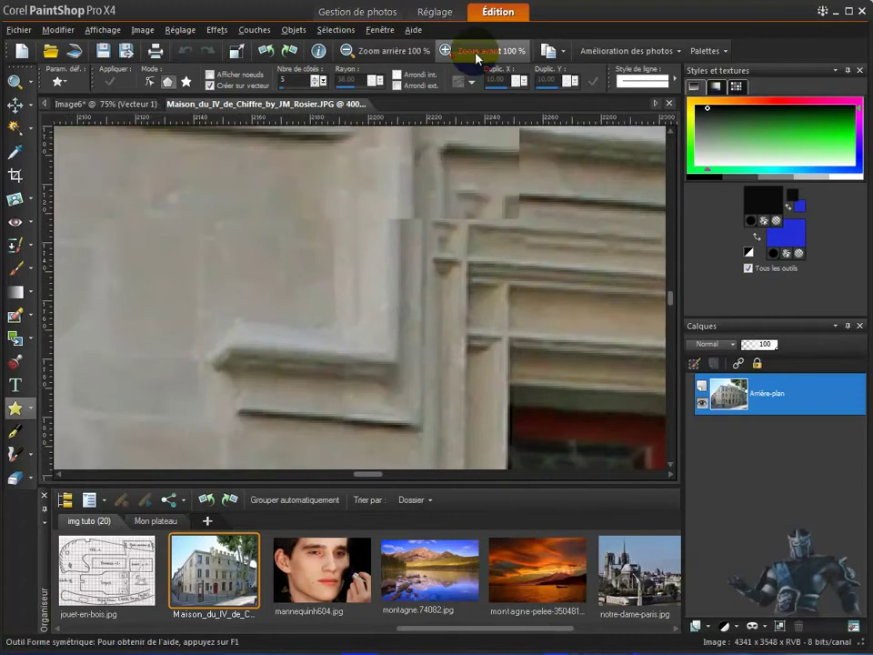
pyautogui.click(477, 54)
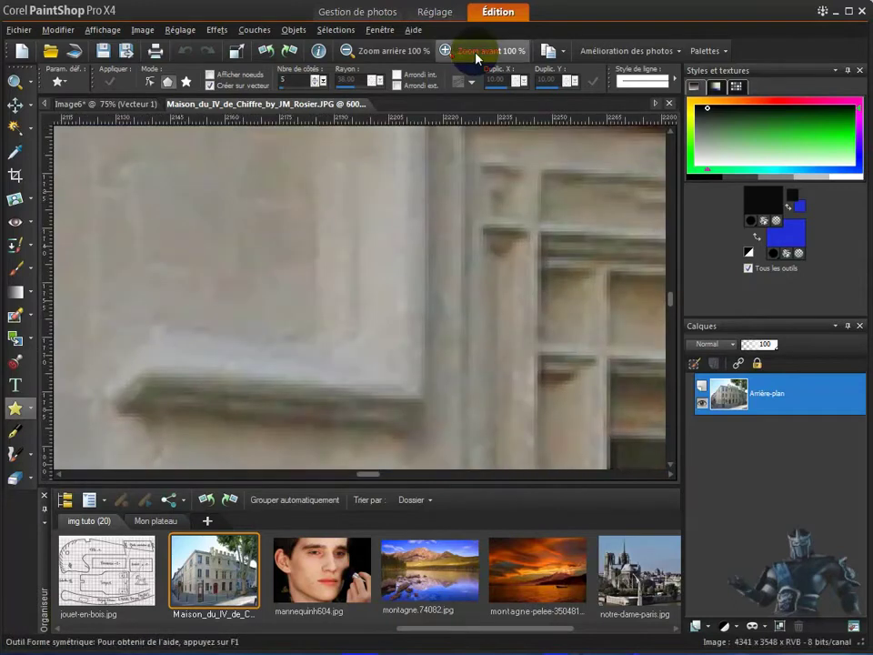
pyautogui.click(476, 55)
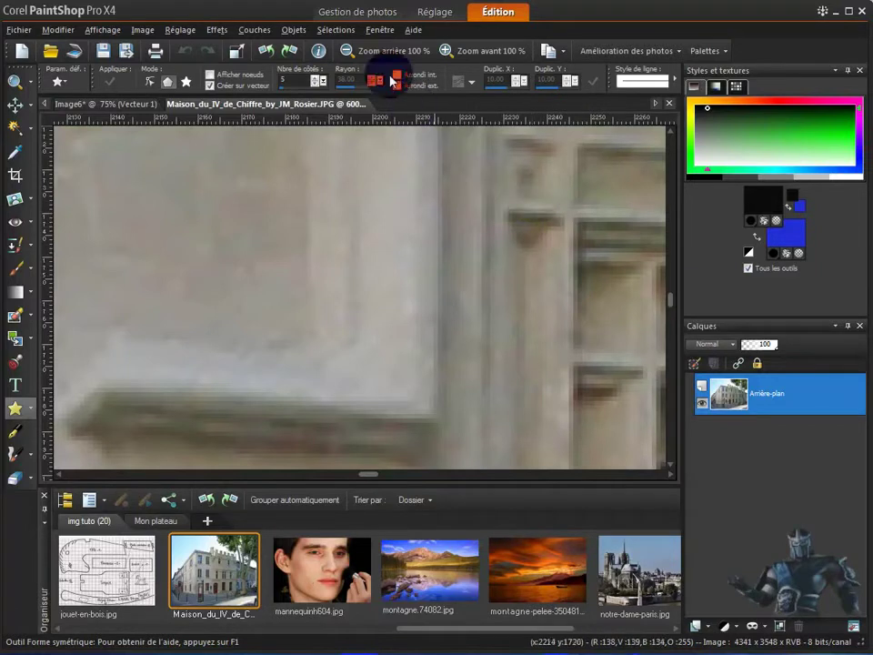
# Step: Zoom the photo back out to 15% to view the whole building
pyautogui.click(370, 54)
pyautogui.click(370, 54)
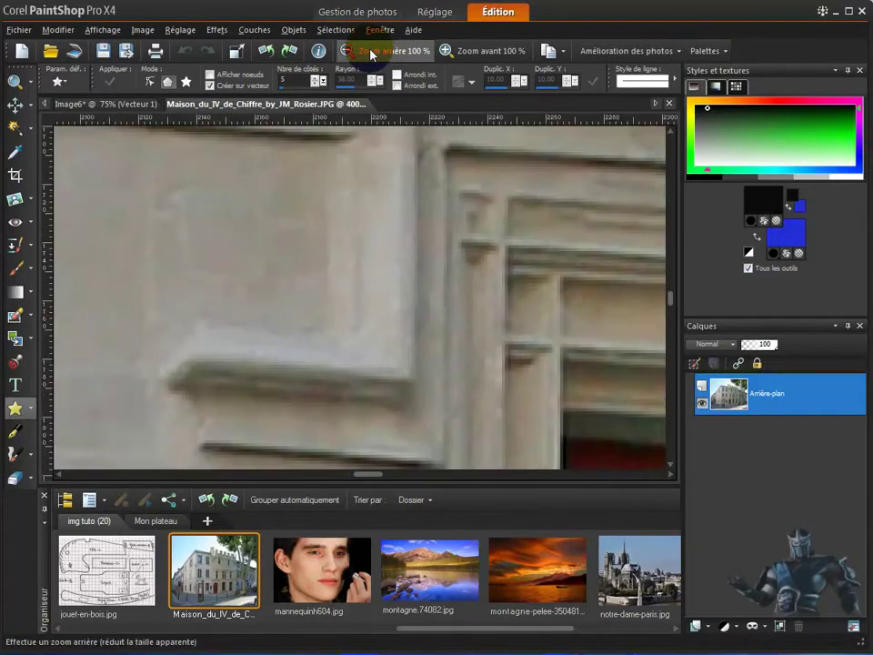
pyautogui.click(370, 55)
pyautogui.click(370, 54)
pyautogui.click(370, 54)
pyautogui.click(370, 54)
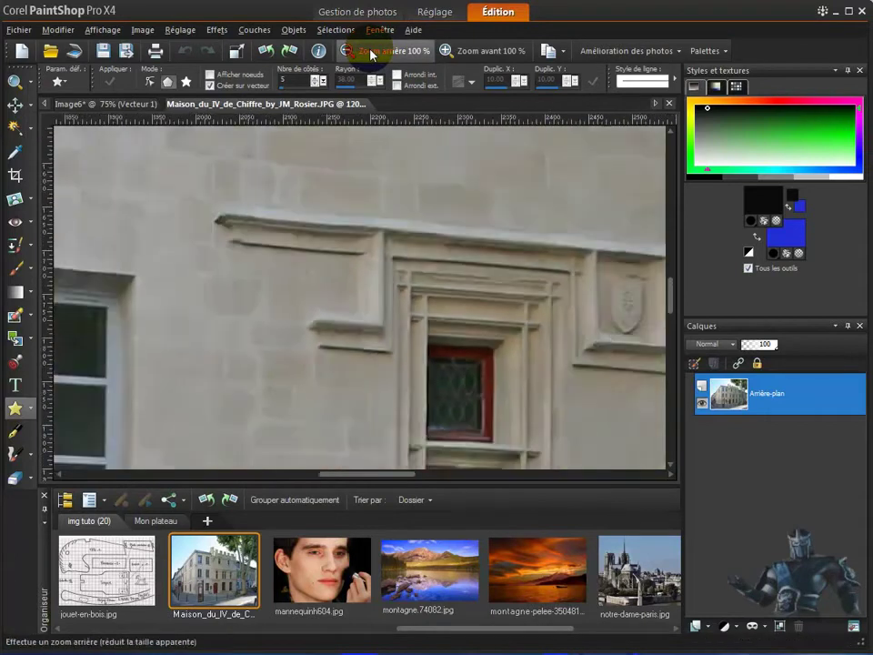
pyautogui.click(370, 54)
pyautogui.click(370, 54)
pyautogui.click(370, 55)
pyautogui.click(370, 54)
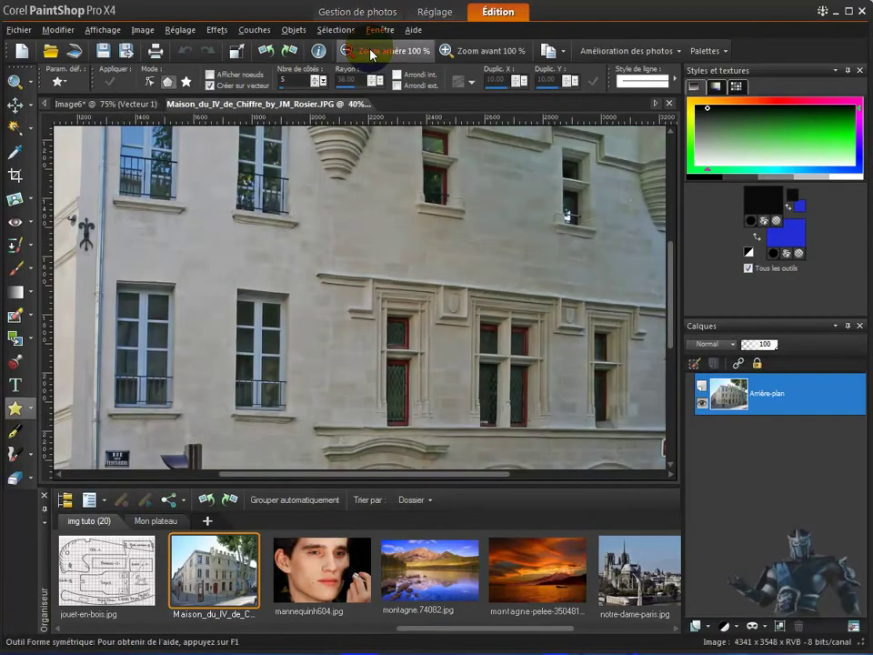
pyautogui.click(370, 54)
pyautogui.click(370, 54)
pyautogui.click(370, 55)
pyautogui.click(370, 55)
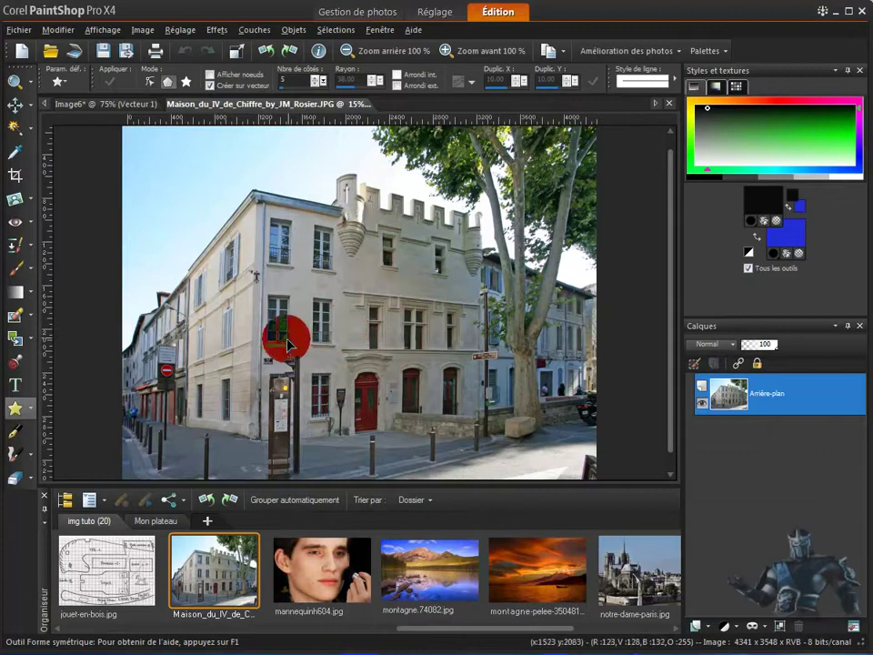
# Step: Close the Organizer palette and convert the photo's Arrière-plan layer to a regular raster layer, keeping the default layer properties
pyautogui.click(43, 502)
pyautogui.moveTo(781, 397); pyautogui.dragTo(760, 395)
pyautogui.doubleClick(760, 395)
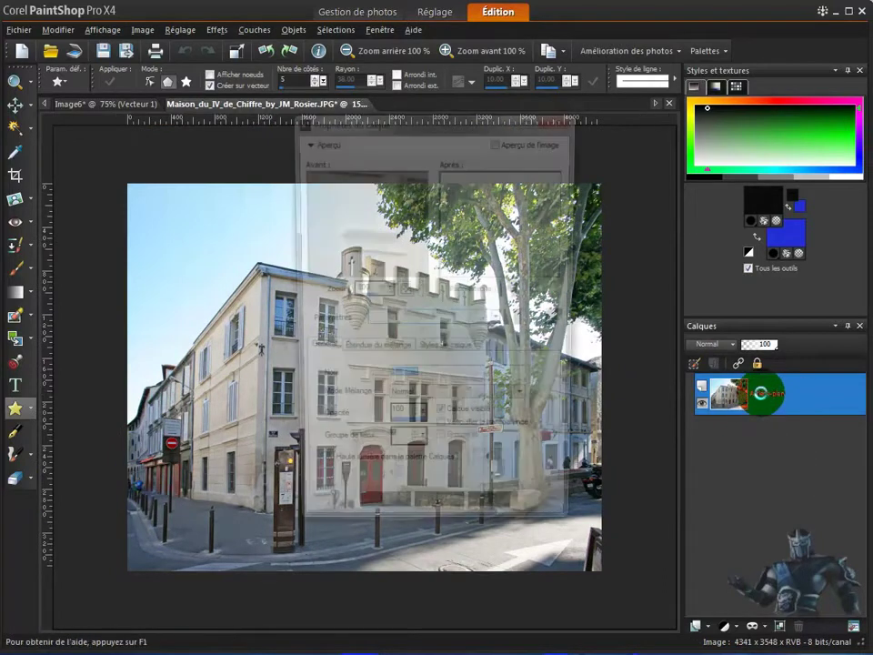
pyautogui.click(381, 524)
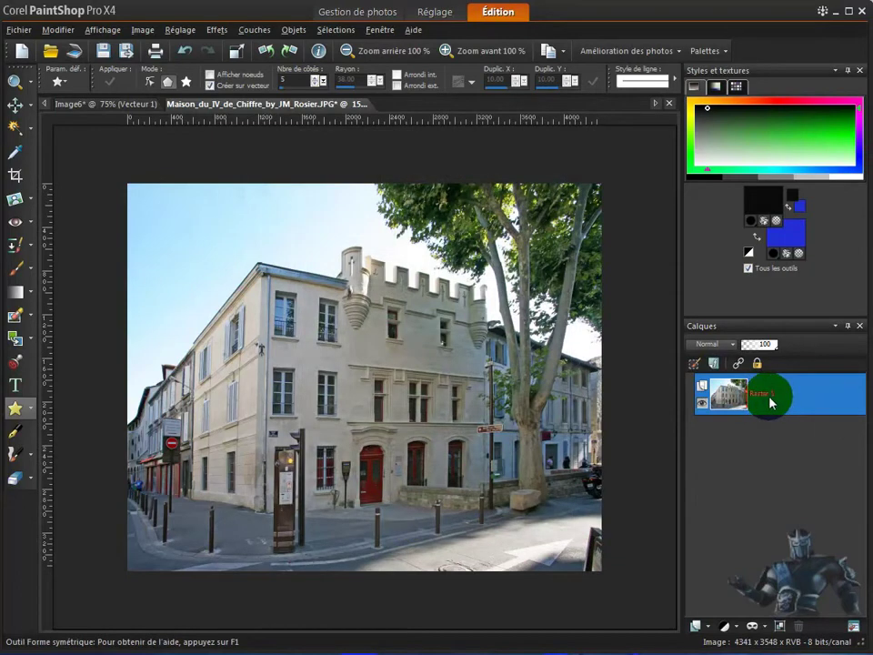
pyautogui.moveTo(770, 403)
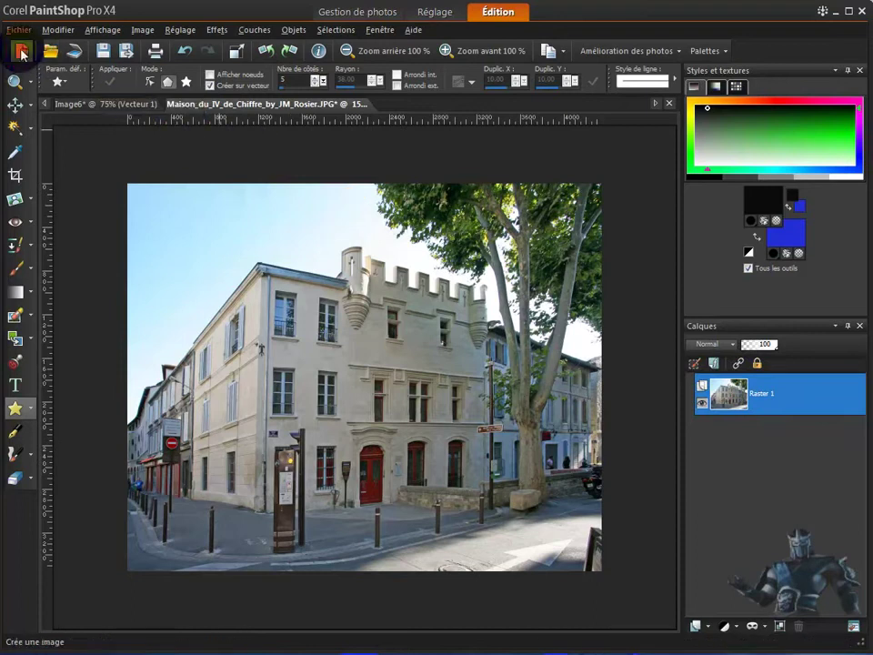
# Step: Create a new 900 × 900 pixel image with an art media background (Arrière-plan d'outil d'art)
pyautogui.click(20, 52)
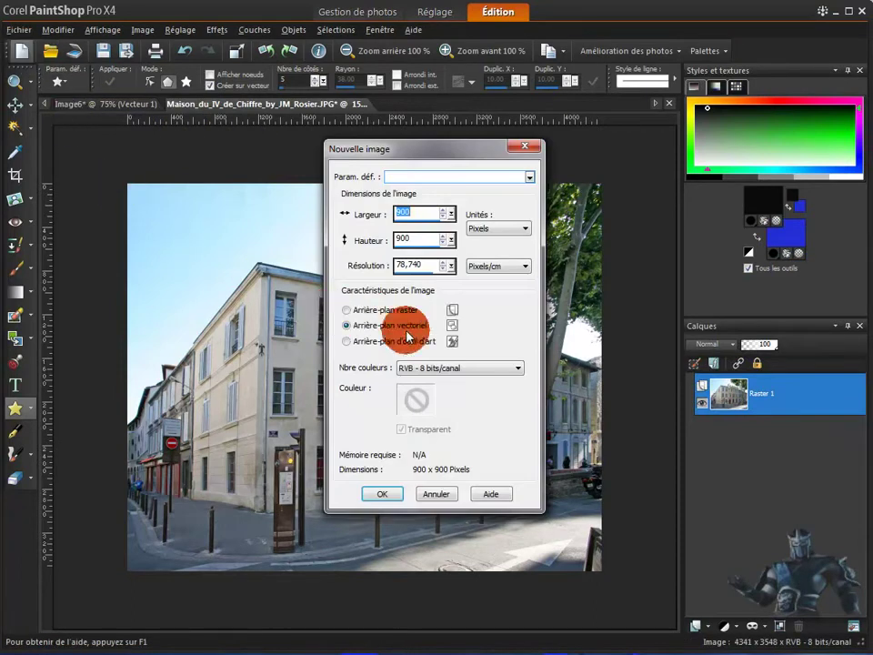
pyautogui.click(346, 342)
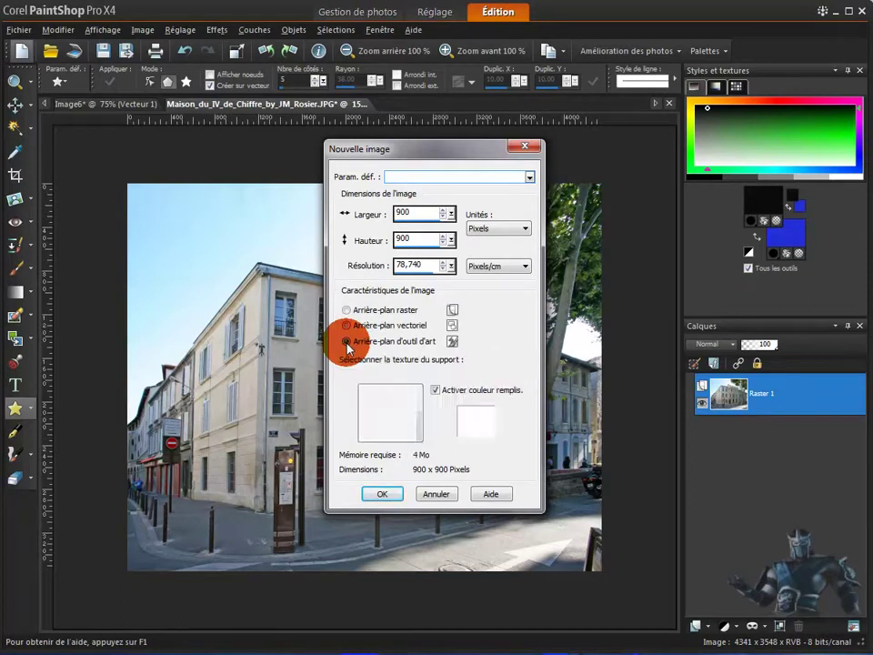
pyautogui.click(383, 494)
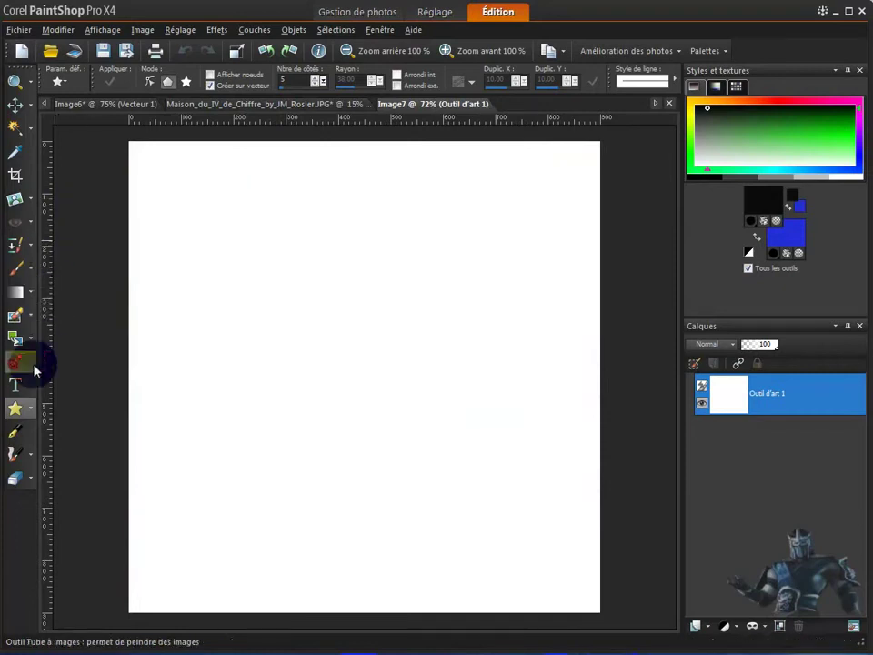
# Step: Try starting text on the art media canvas to check the layer it creates, and cancel the entry
pyautogui.click(16, 389)
pyautogui.click(256, 338)
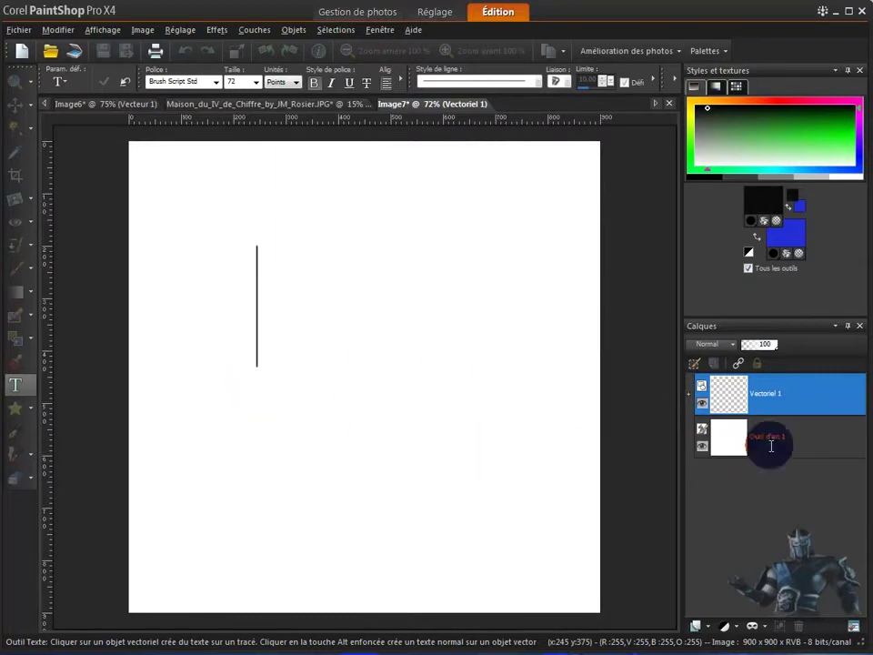
pyautogui.click(750, 392)
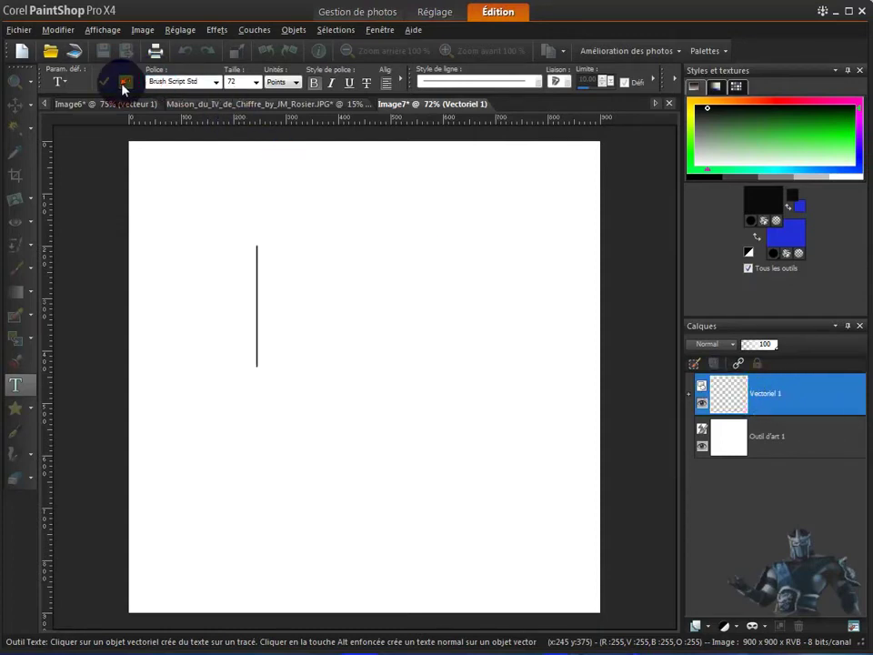
pyautogui.click(125, 82)
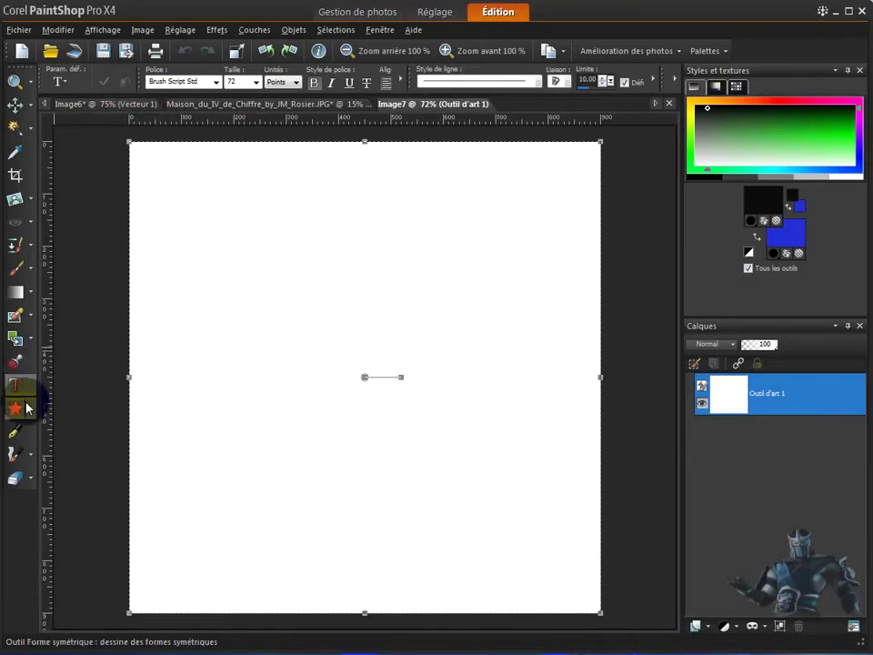
# Step: Paint a wavy green stroke across the canvas's upper area with the Oil Brush at size 35
pyautogui.click(31, 480)
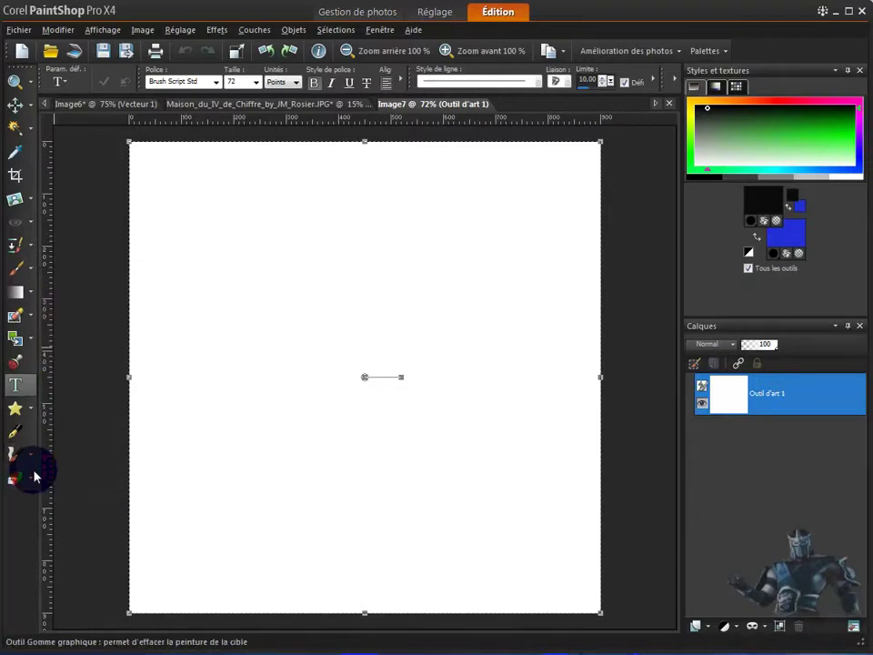
pyautogui.moveTo(35, 475)
pyautogui.click(110, 285)
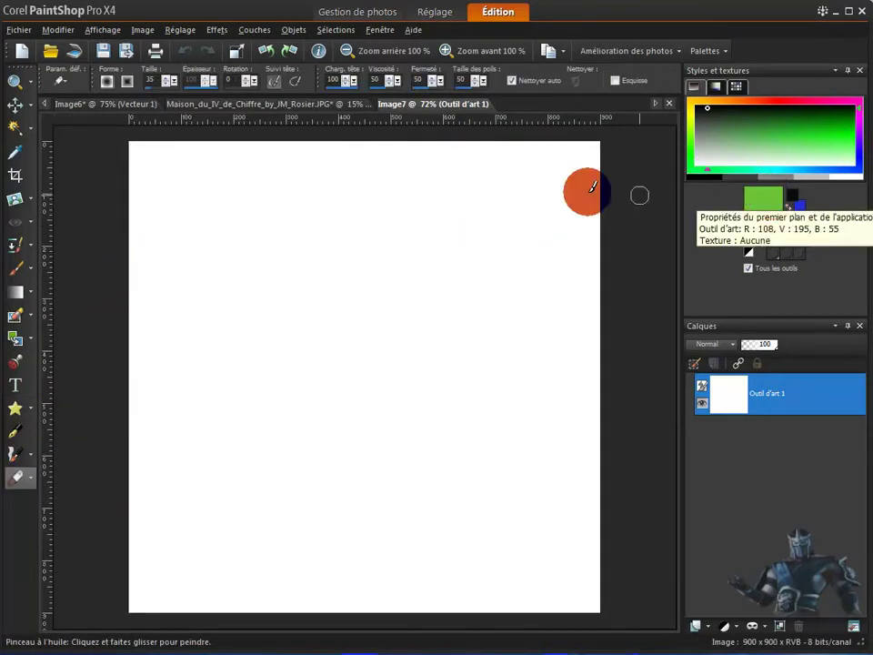
pyautogui.moveTo(161, 157)
pyautogui.mouseDown()
pyautogui.moveTo(205, 186)
pyautogui.moveTo(275, 169)
pyautogui.moveTo(375, 175)
pyautogui.mouseUp()
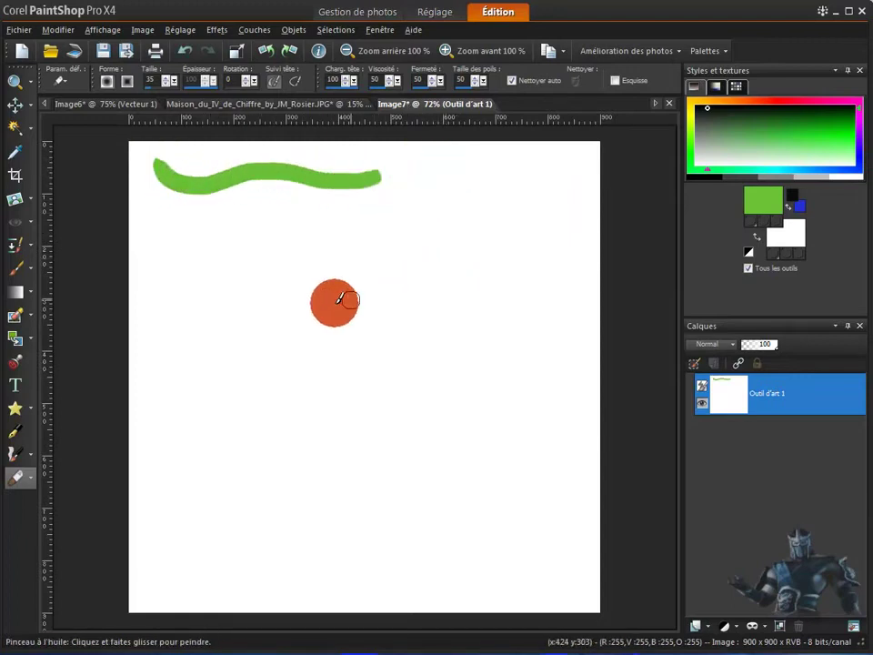
# Step: Paint a wavy red stroke below the green one with the Chalk tool (Craie)
pyautogui.click(782, 95)
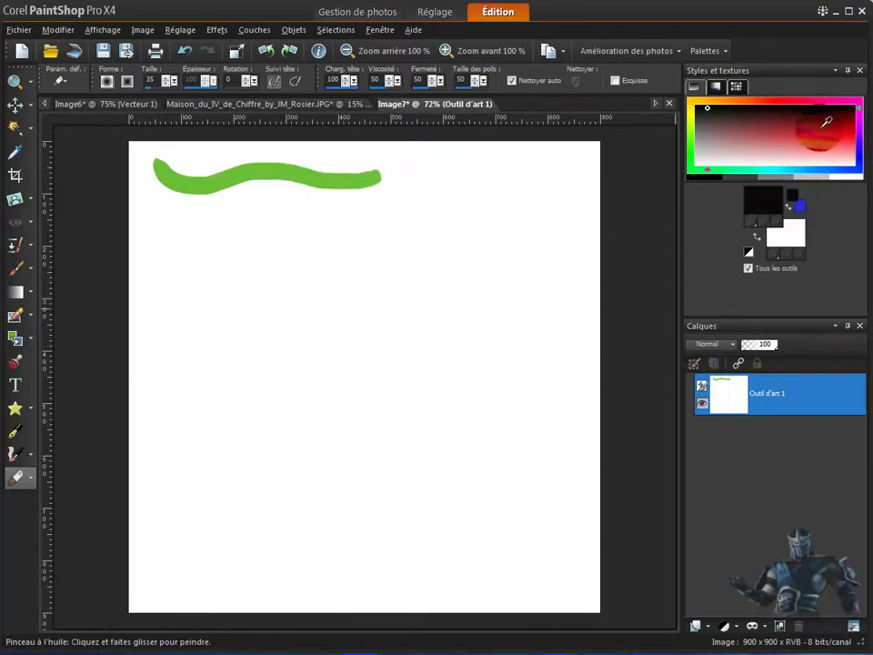
pyautogui.click(31, 480)
pyautogui.click(101, 301)
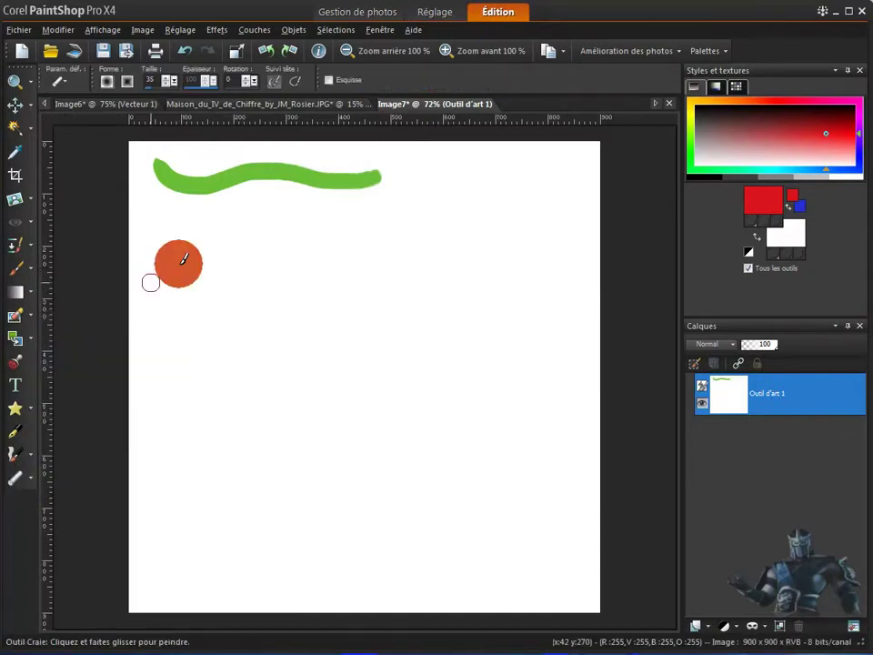
pyautogui.moveTo(165, 207)
pyautogui.mouseDown()
pyautogui.moveTo(226, 228)
pyautogui.moveTo(284, 212)
pyautogui.moveTo(382, 218)
pyautogui.mouseUp()
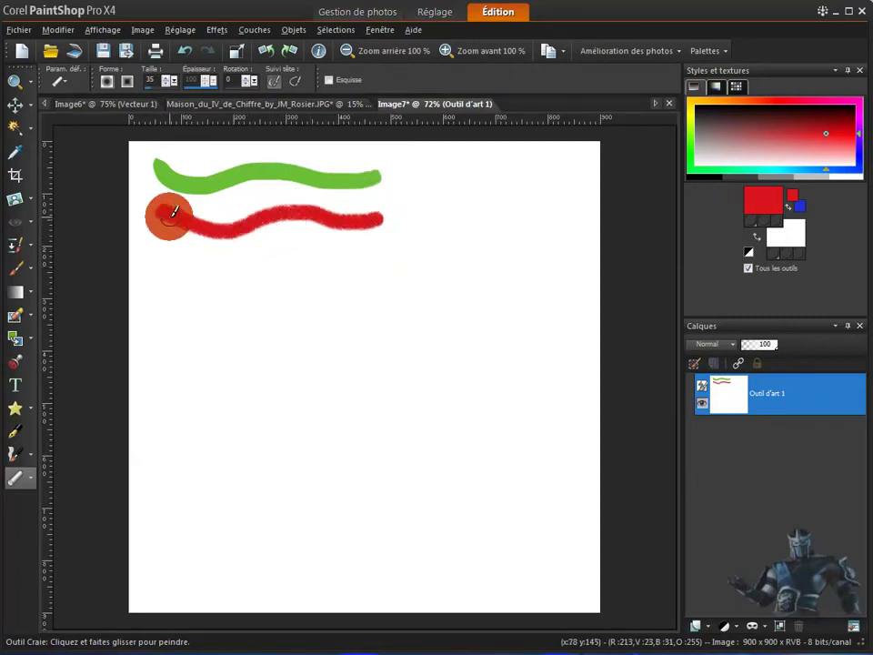
# Step: Paint a wavy yellow stroke and a wavy blue stroke below the red one with the Pastel tool
pyautogui.click(30, 479)
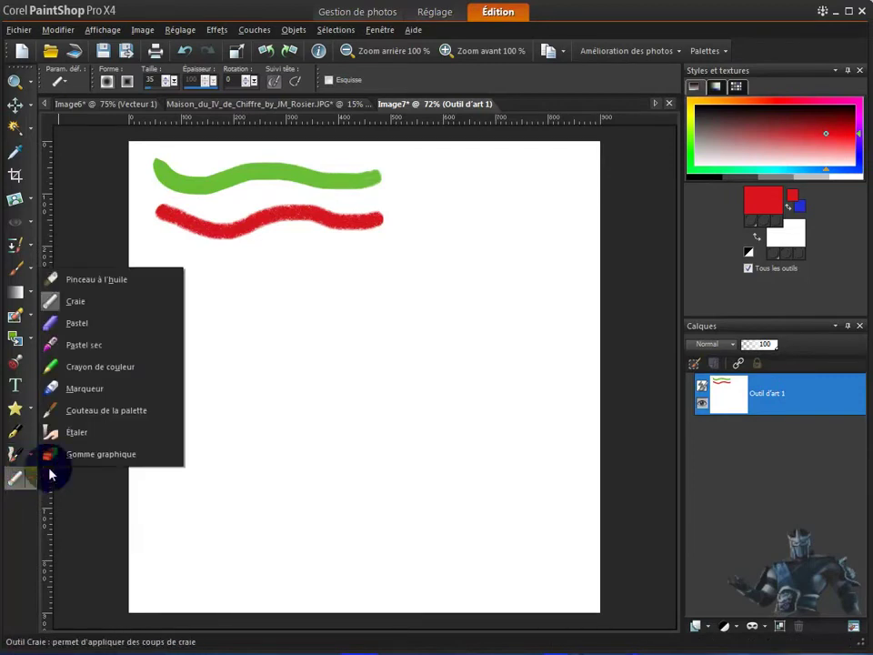
pyautogui.click(94, 323)
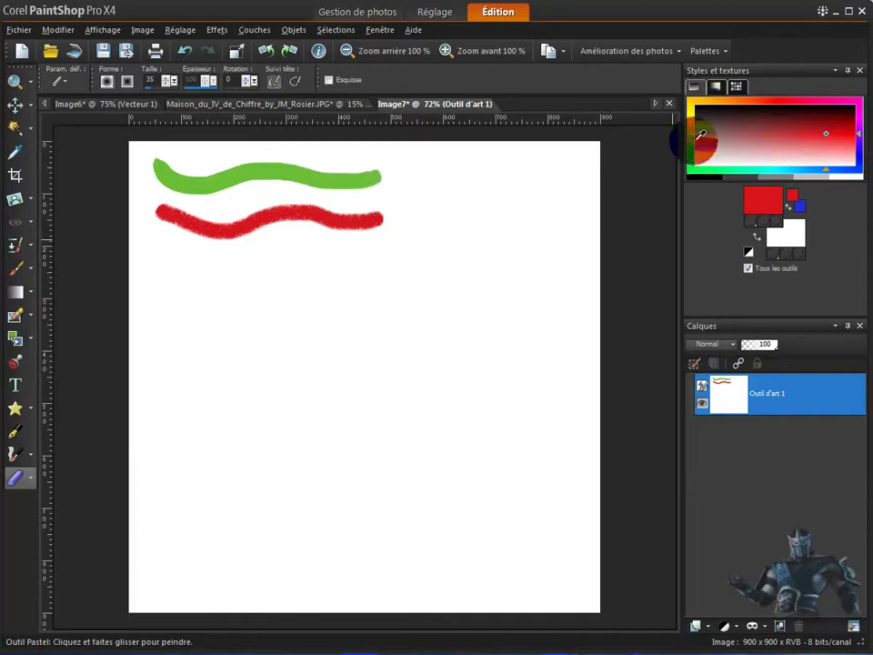
pyautogui.click(699, 108)
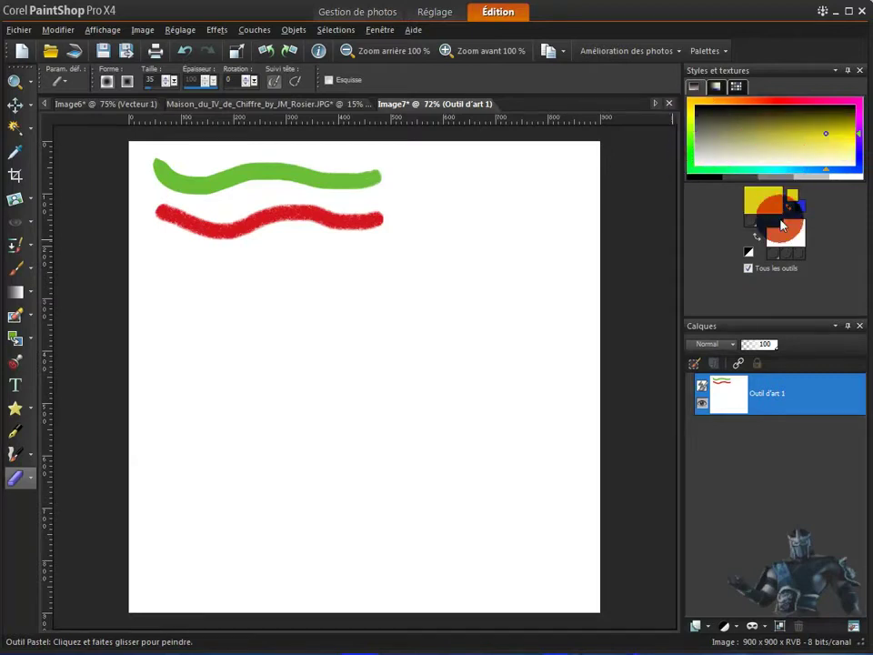
pyautogui.moveTo(181, 275)
pyautogui.mouseDown()
pyautogui.moveTo(244, 292)
pyautogui.moveTo(337, 261)
pyautogui.moveTo(417, 276)
pyautogui.moveTo(468, 267)
pyautogui.mouseUp()
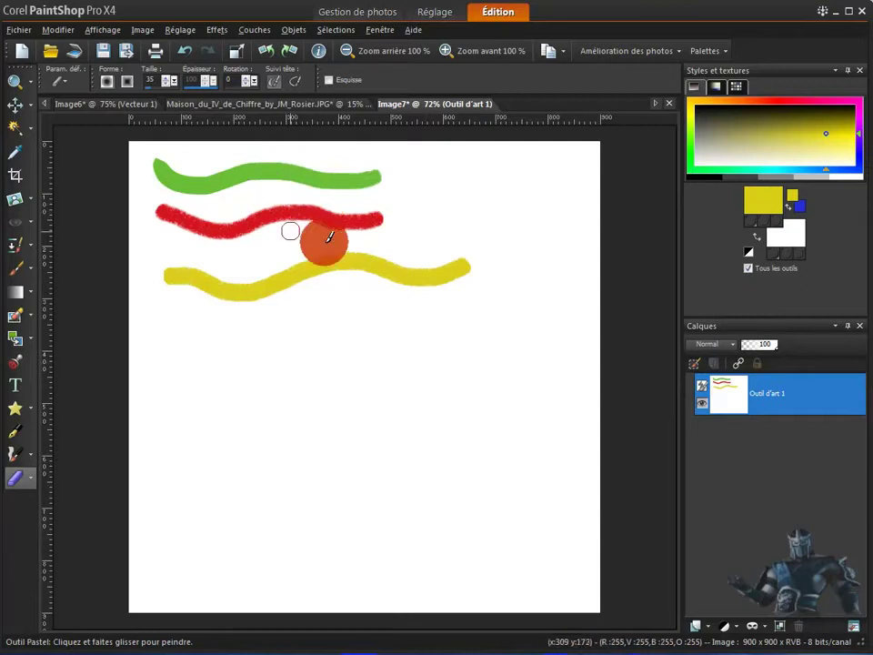
pyautogui.click(860, 162)
pyautogui.moveTo(164, 319)
pyautogui.mouseDown()
pyautogui.moveTo(191, 336)
pyautogui.moveTo(223, 337)
pyautogui.moveTo(290, 322)
pyautogui.moveTo(445, 317)
pyautogui.mouseUp()
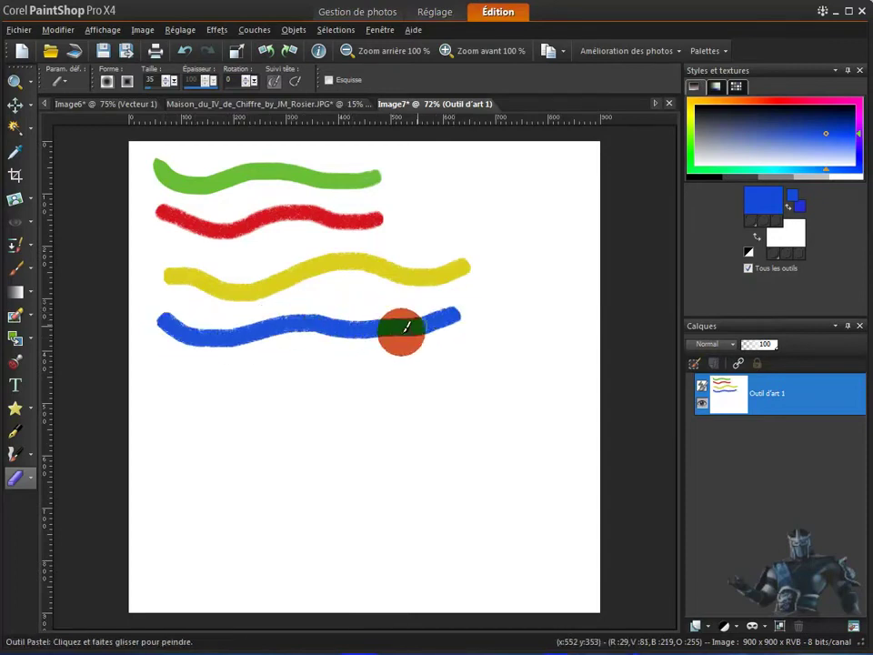
# Step: Paint another wavy blue stroke below the pastel strokes with the dry pastel tool (Pastel sec)
pyautogui.click(32, 478)
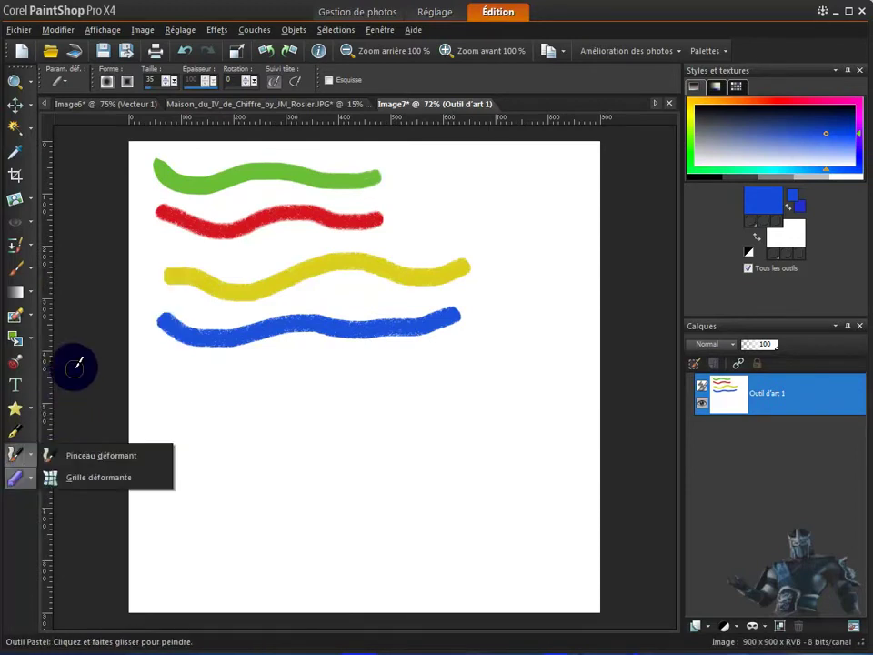
pyautogui.click(29, 475)
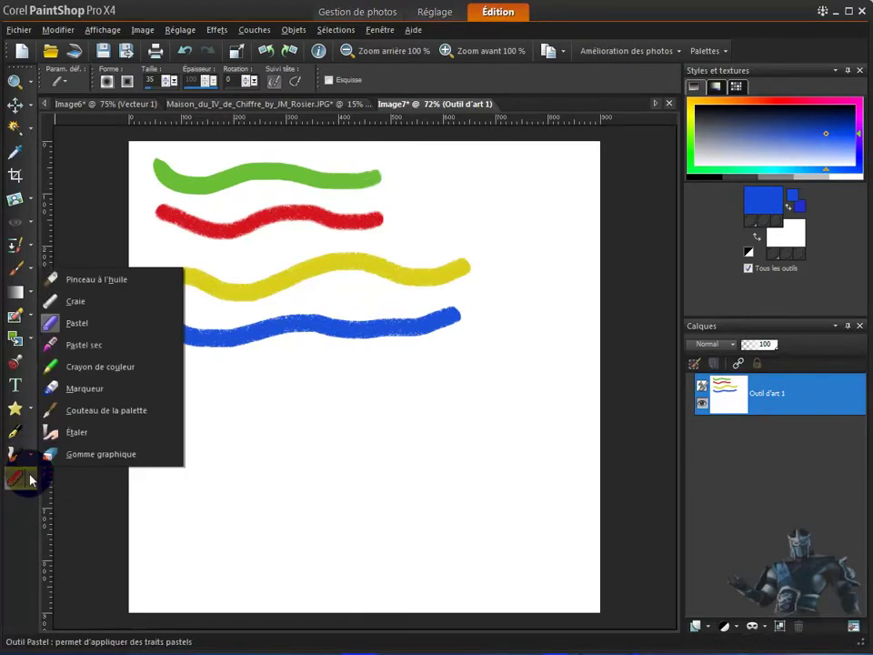
pyautogui.click(81, 344)
pyautogui.moveTo(157, 379)
pyautogui.mouseDown()
pyautogui.moveTo(197, 384)
pyautogui.moveTo(285, 360)
pyautogui.moveTo(430, 360)
pyautogui.moveTo(472, 346)
pyautogui.mouseUp()
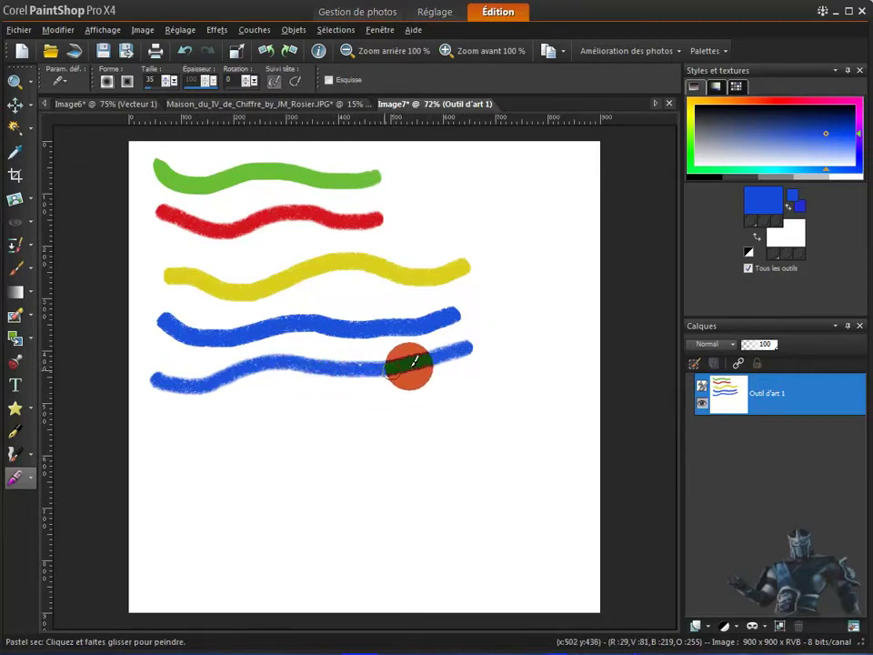
# Step: Paint a wavy magenta stroke below the dry pastel stroke with the Colored Pencil (Crayon de couleur)
pyautogui.click(30, 480)
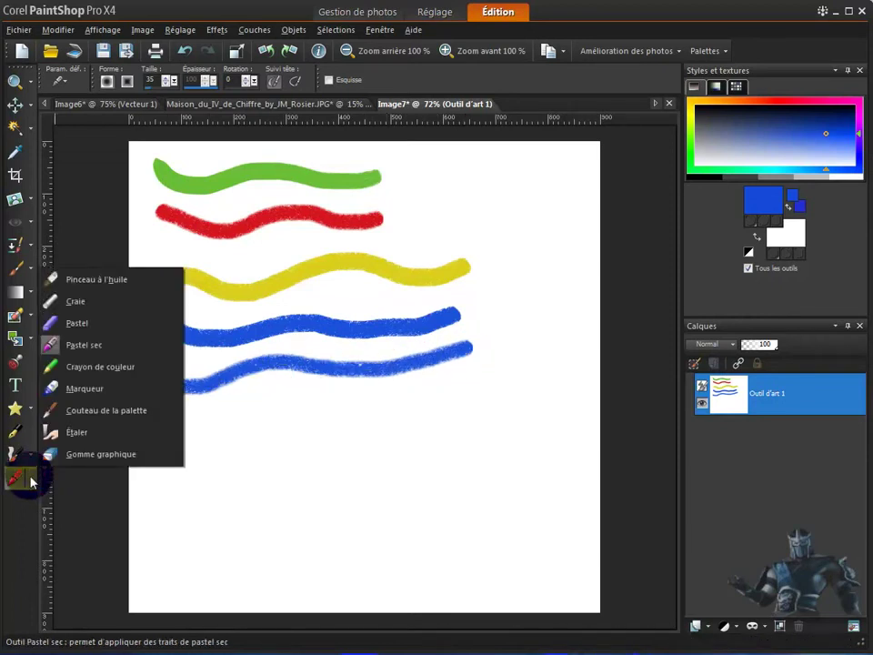
pyautogui.click(86, 367)
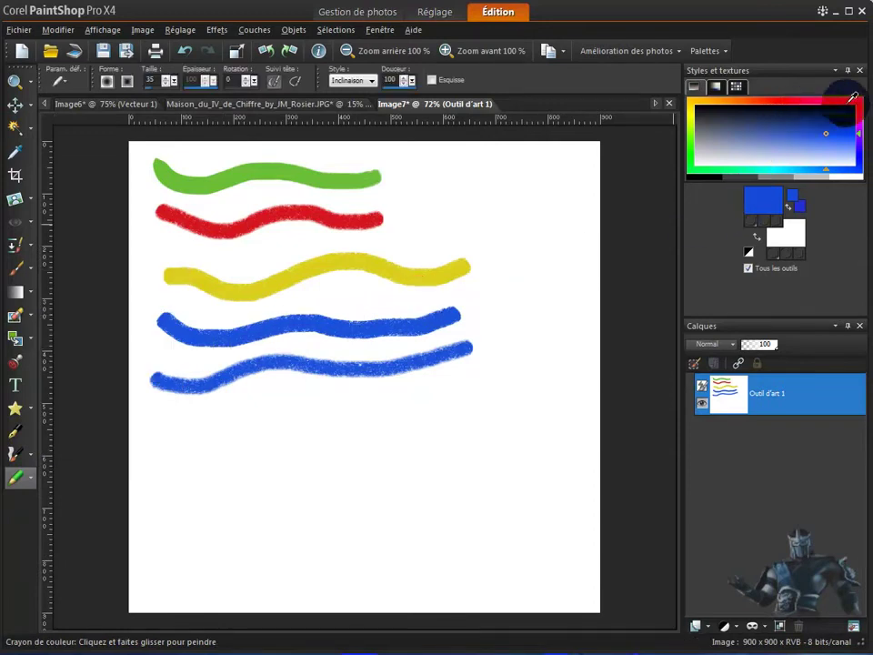
pyautogui.click(842, 104)
pyautogui.moveTo(151, 425)
pyautogui.mouseDown()
pyautogui.moveTo(185, 442)
pyautogui.moveTo(219, 438)
pyautogui.mouseUp()
pyautogui.moveTo(272, 405)
pyautogui.mouseDown()
pyautogui.moveTo(396, 409)
pyautogui.moveTo(435, 393)
pyautogui.moveTo(358, 405)
pyautogui.mouseUp()
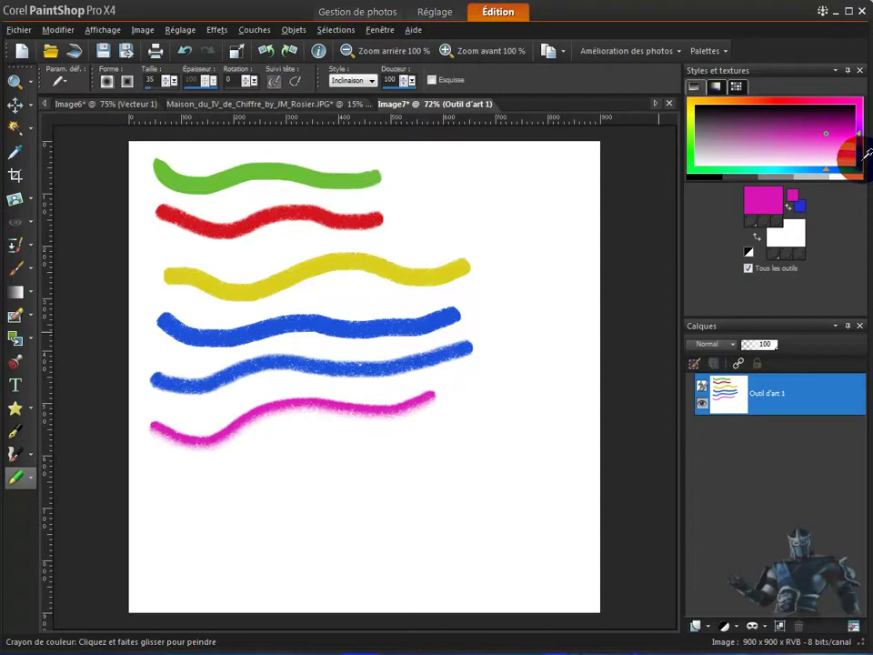
# Step: Add a dark blue Colored Pencil dot below the magenta stroke and a long blue stroke above it that curves upward at its right end
pyautogui.click(862, 154)
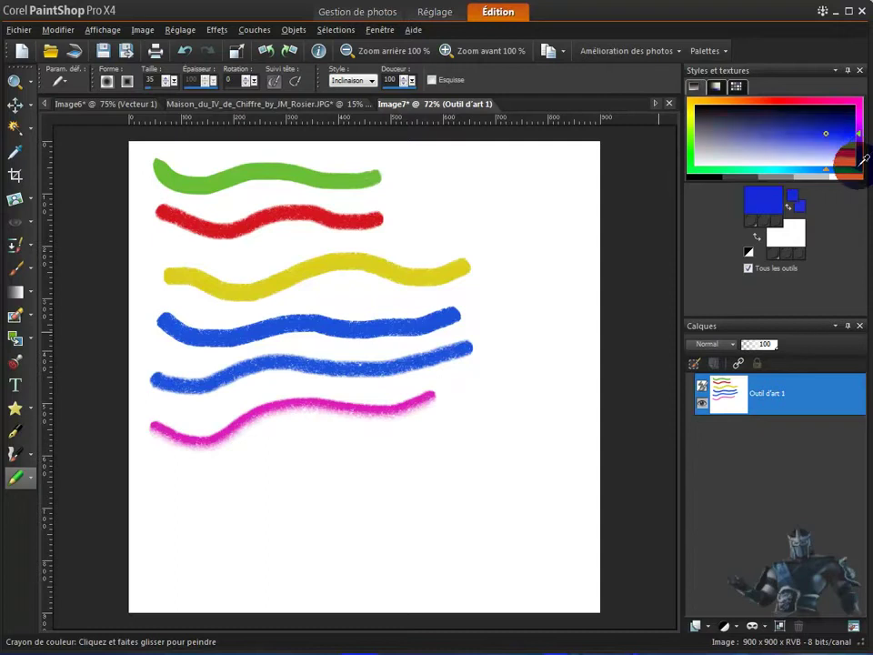
pyautogui.click(170, 462)
pyautogui.moveTo(161, 403)
pyautogui.mouseDown()
pyautogui.moveTo(485, 371)
pyautogui.moveTo(506, 344)
pyautogui.moveTo(489, 293)
pyautogui.mouseUp()
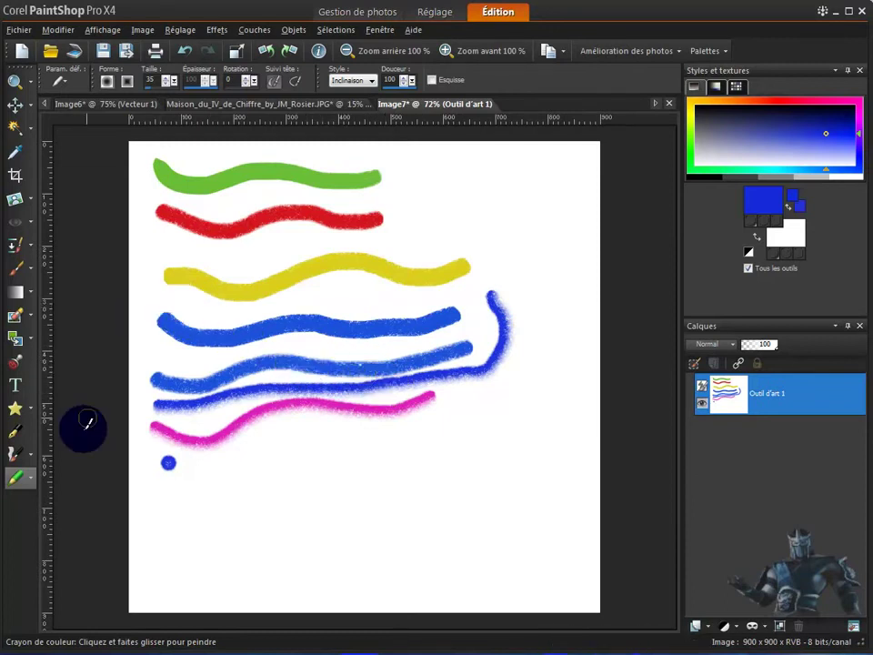
# Step: Paint a long dark blue wavy stroke across the lower canvas, rising at its right end, with the Marker (Marqueur)
pyautogui.click(32, 482)
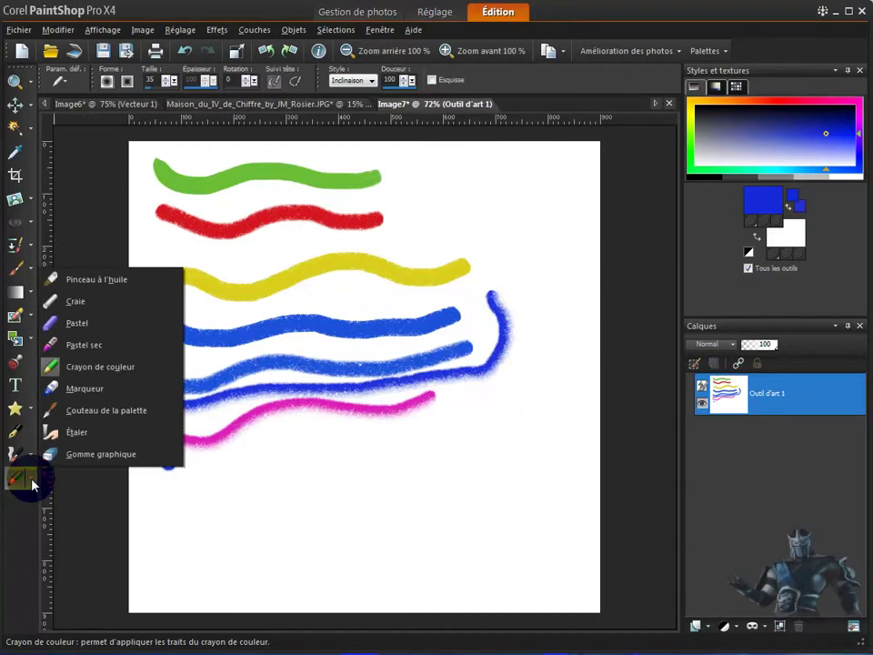
pyautogui.click(86, 389)
pyautogui.moveTo(204, 472)
pyautogui.mouseDown()
pyautogui.moveTo(341, 449)
pyautogui.moveTo(375, 432)
pyautogui.moveTo(462, 464)
pyautogui.moveTo(569, 323)
pyautogui.mouseUp()
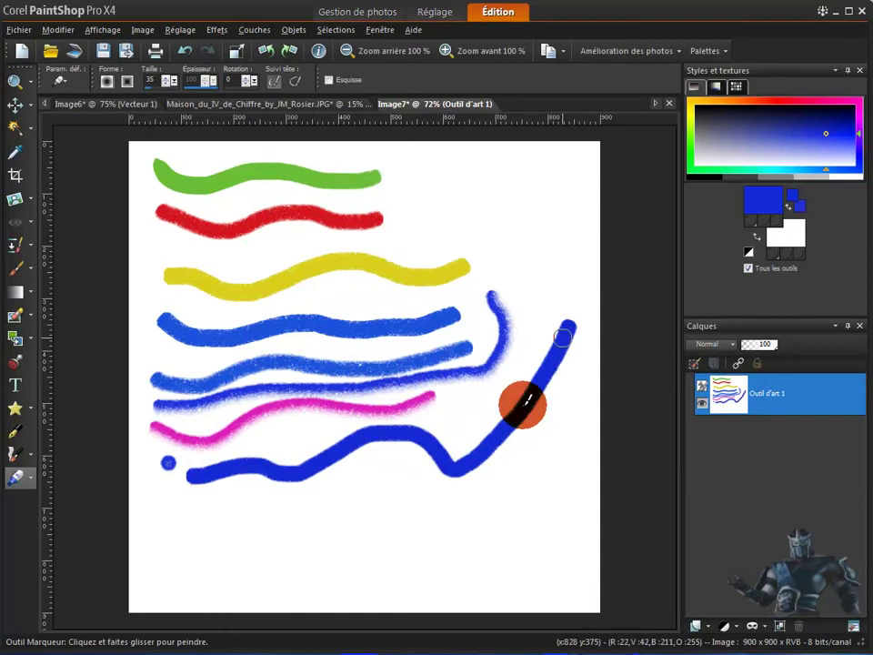
# Step: Paint a few short blue fanned strokes below the marker stroke with the Palette Knife (Couteau de la palette)
pyautogui.click(32, 488)
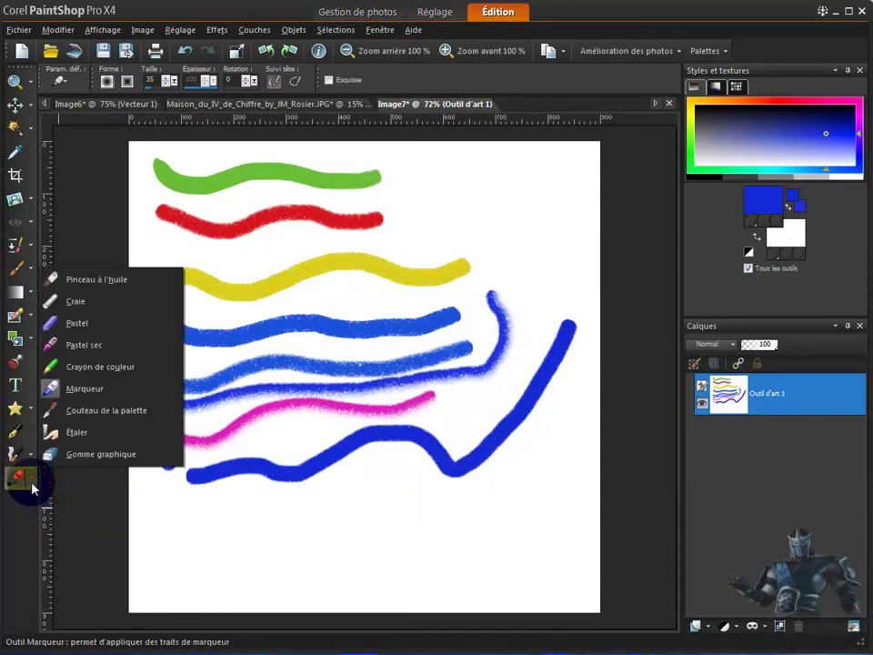
pyautogui.click(98, 414)
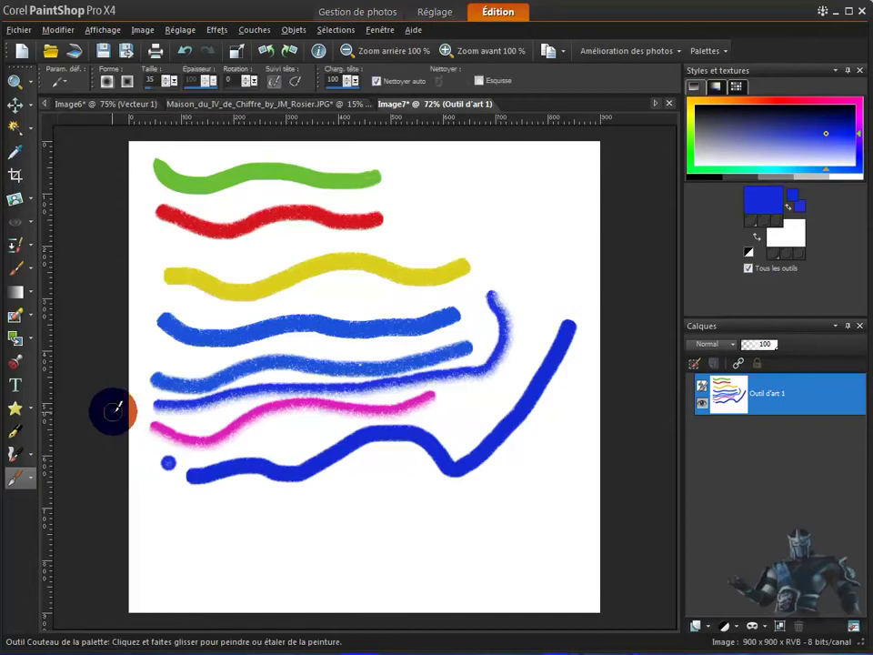
pyautogui.moveTo(197, 526)
pyautogui.mouseDown()
pyautogui.moveTo(274, 522)
pyautogui.moveTo(192, 540)
pyautogui.moveTo(238, 543)
pyautogui.moveTo(214, 537)
pyautogui.moveTo(257, 534)
pyautogui.moveTo(240, 535)
pyautogui.moveTo(255, 516)
pyautogui.moveTo(228, 522)
pyautogui.moveTo(252, 503)
pyautogui.moveTo(225, 516)
pyautogui.moveTo(243, 481)
pyautogui.mouseUp()
pyautogui.moveTo(228, 537); pyautogui.dragTo(238, 495)
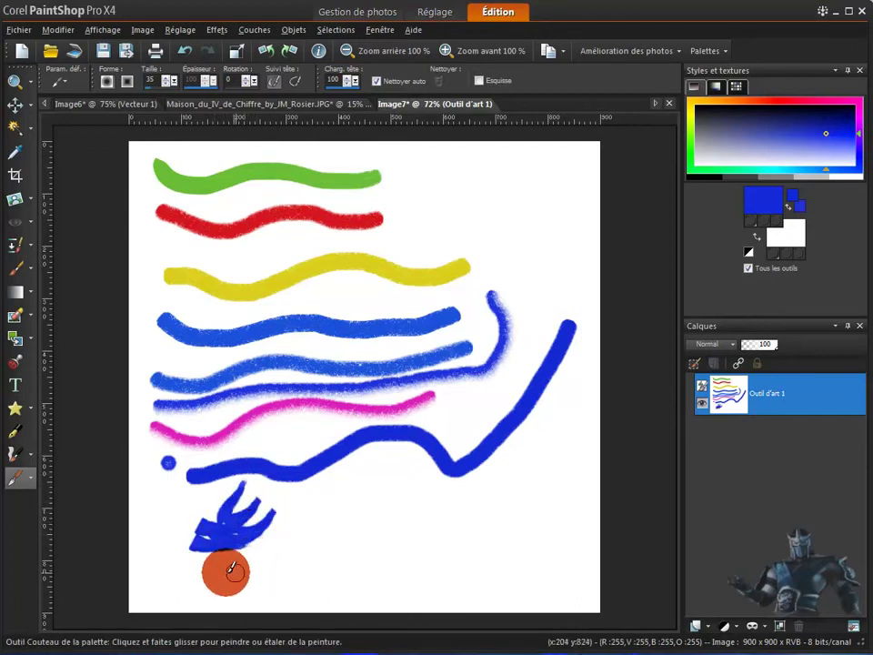
# Step: Smear the palette knife strokes and the upper end of the marker stroke with the Smear tool (Étaler)
pyautogui.click(33, 485)
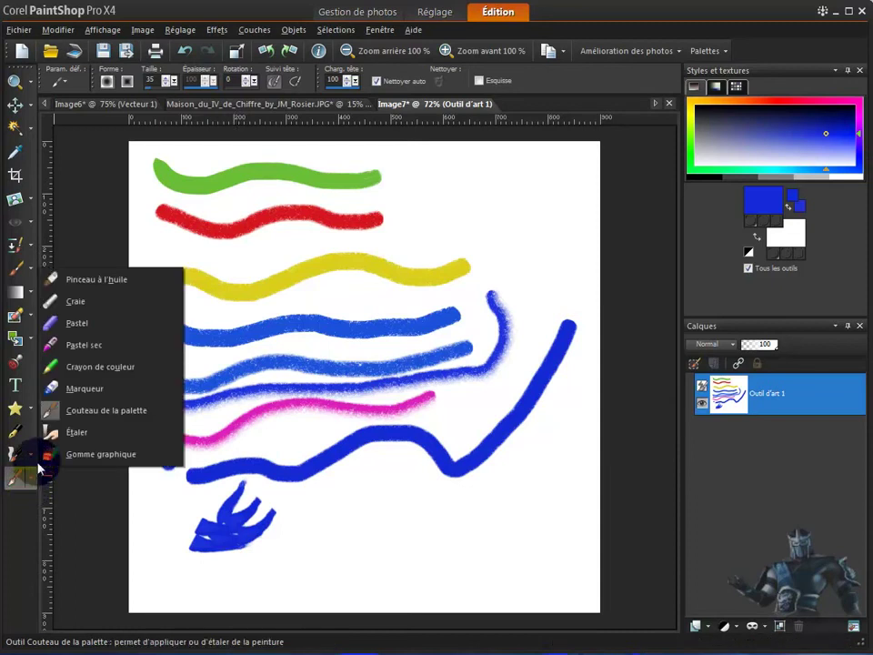
pyautogui.click(82, 438)
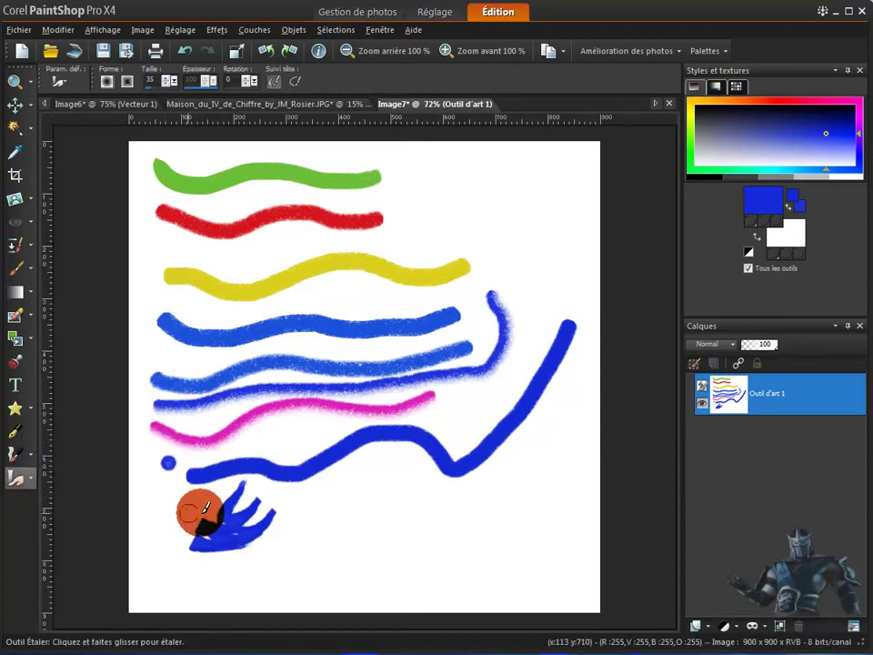
pyautogui.moveTo(228, 521)
pyautogui.mouseDown()
pyautogui.moveTo(270, 496)
pyautogui.moveTo(242, 514)
pyautogui.moveTo(270, 480)
pyautogui.moveTo(246, 521)
pyautogui.moveTo(276, 479)
pyautogui.moveTo(256, 510)
pyautogui.moveTo(280, 483)
pyautogui.moveTo(257, 507)
pyautogui.moveTo(289, 488)
pyautogui.moveTo(251, 533)
pyautogui.moveTo(286, 497)
pyautogui.moveTo(258, 528)
pyautogui.moveTo(282, 510)
pyautogui.mouseUp()
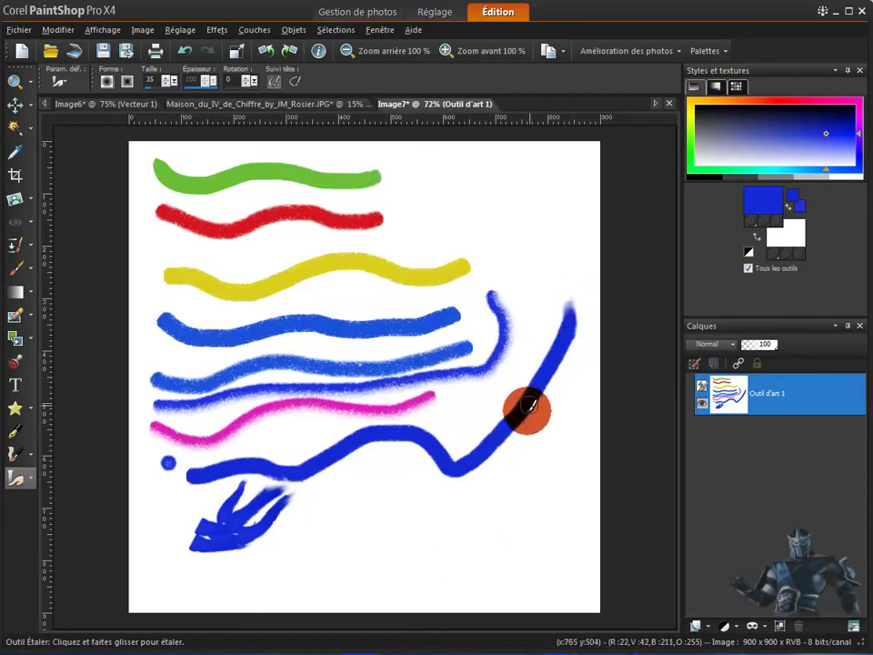
pyautogui.moveTo(240, 505); pyautogui.dragTo(242, 485)
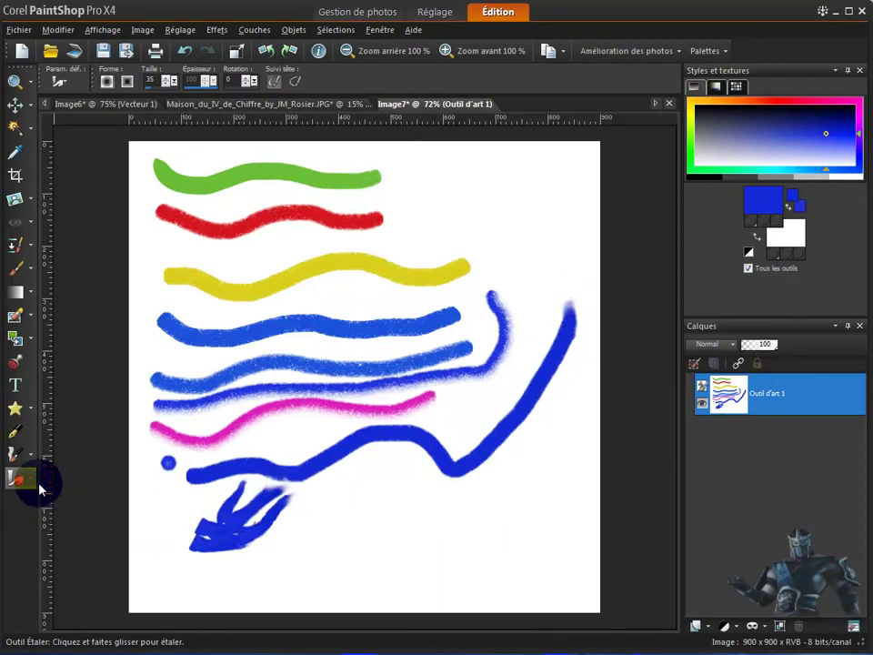
# Step: Partly erase the palette knife strokes with the art eraser (Gomme graphique)
pyautogui.click(34, 484)
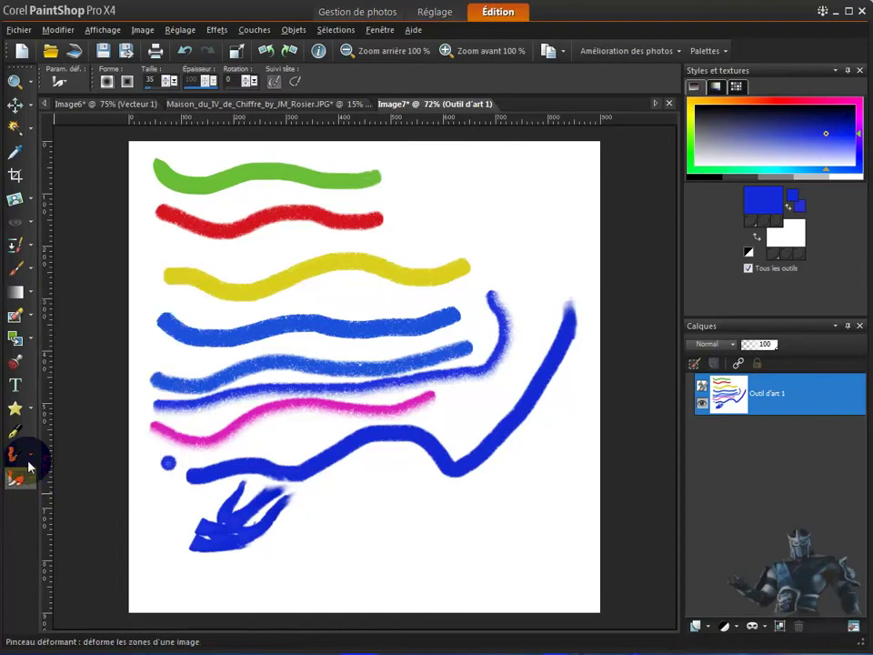
pyautogui.click(83, 457)
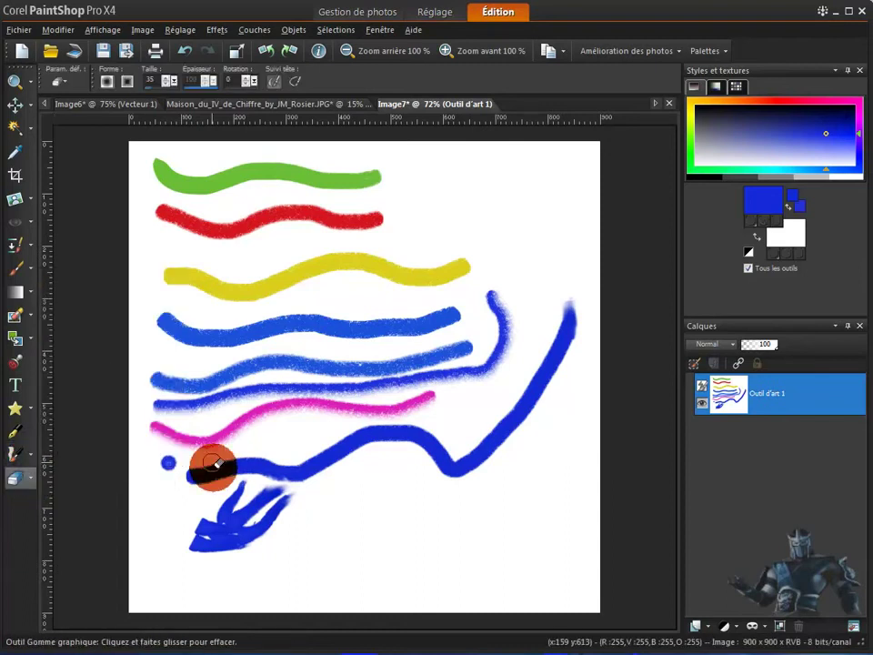
pyautogui.moveTo(235, 518)
pyautogui.mouseDown()
pyautogui.moveTo(209, 518)
pyautogui.moveTo(297, 487)
pyautogui.moveTo(251, 524)
pyautogui.moveTo(207, 535)
pyautogui.moveTo(237, 540)
pyautogui.moveTo(298, 506)
pyautogui.moveTo(292, 534)
pyautogui.moveTo(464, 509)
pyautogui.mouseUp()
pyautogui.click(519, 446)
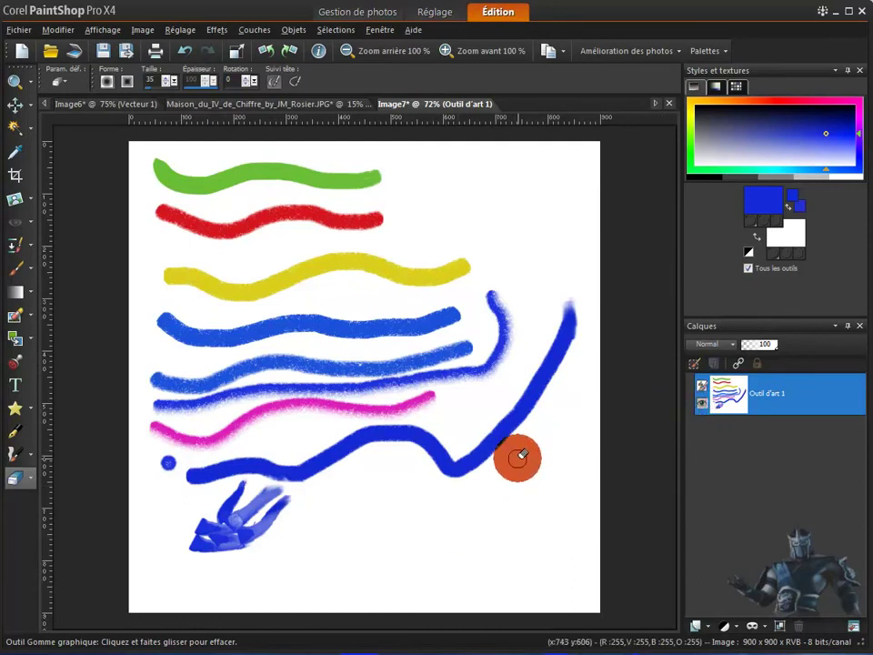
# Step: Switch back to the Oil Brush and add a new raster layer above the art media layer with the default properties
pyautogui.moveTo(762, 406)
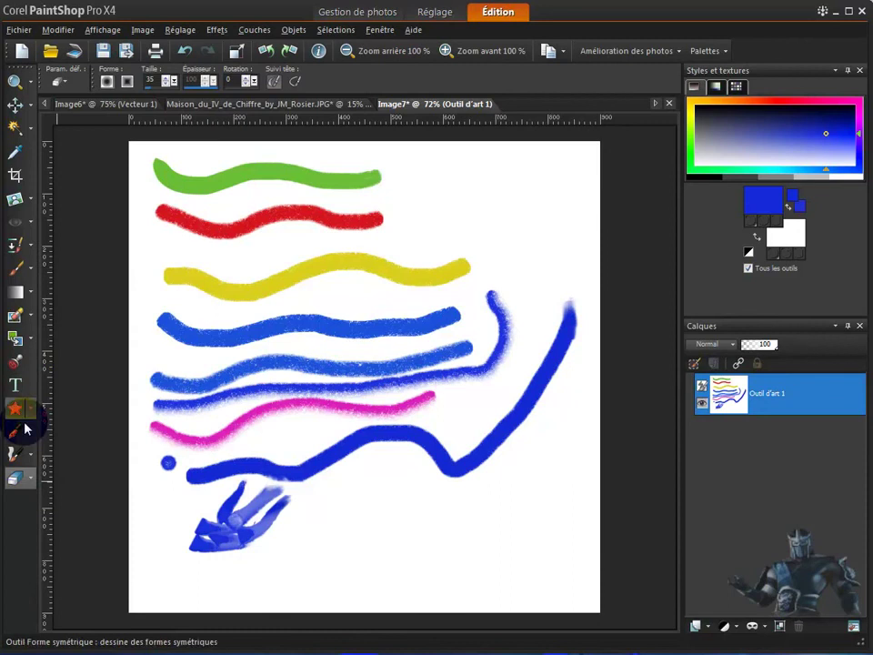
pyautogui.moveTo(28, 479)
pyautogui.click(94, 288)
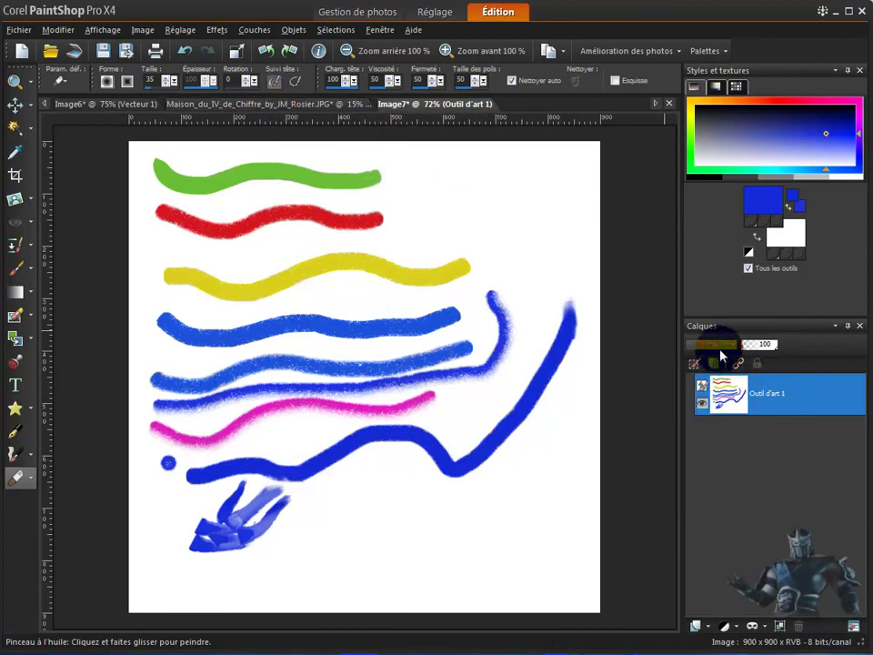
pyautogui.click(696, 625)
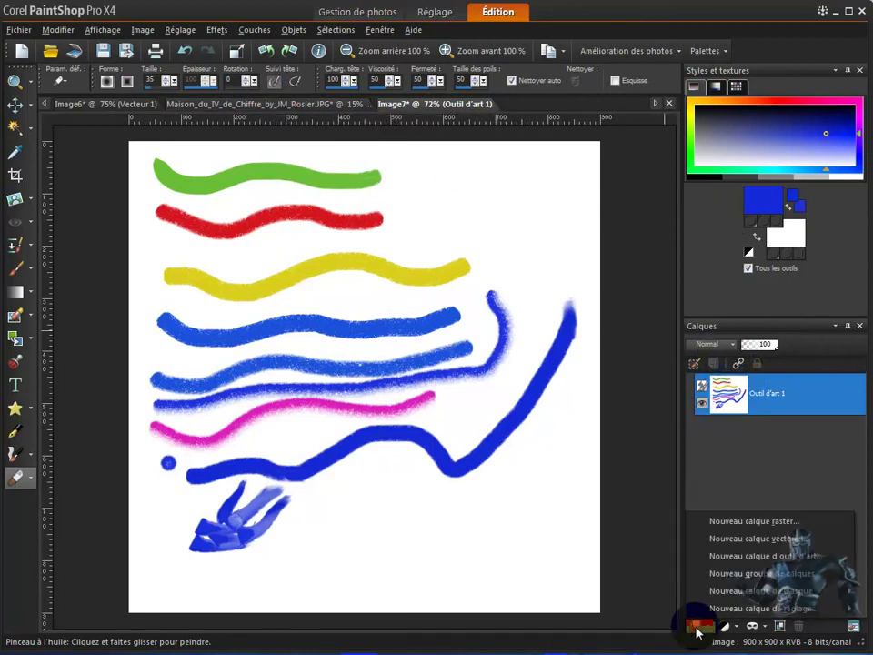
pyautogui.click(726, 523)
pyautogui.click(463, 414)
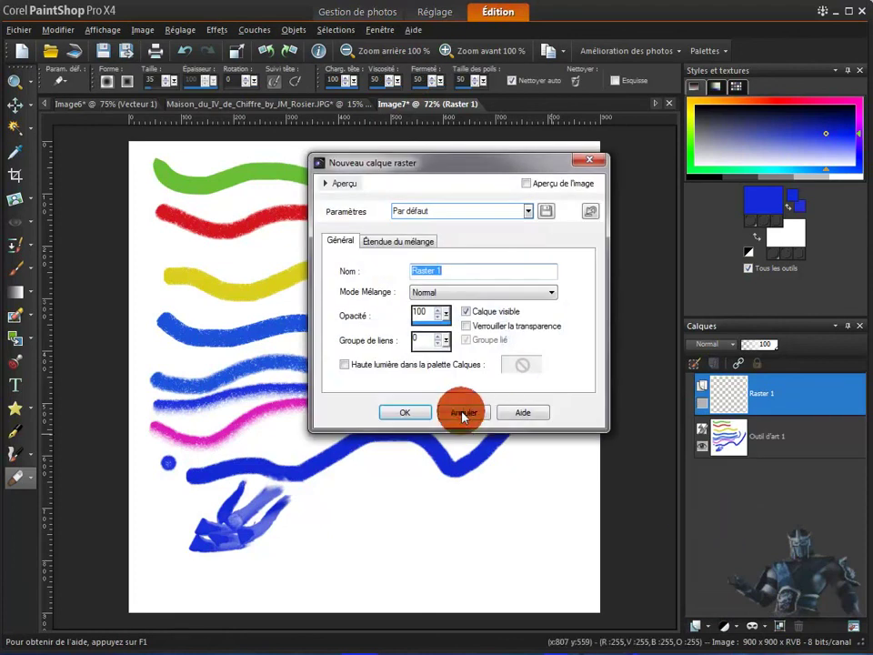
pyautogui.click(403, 414)
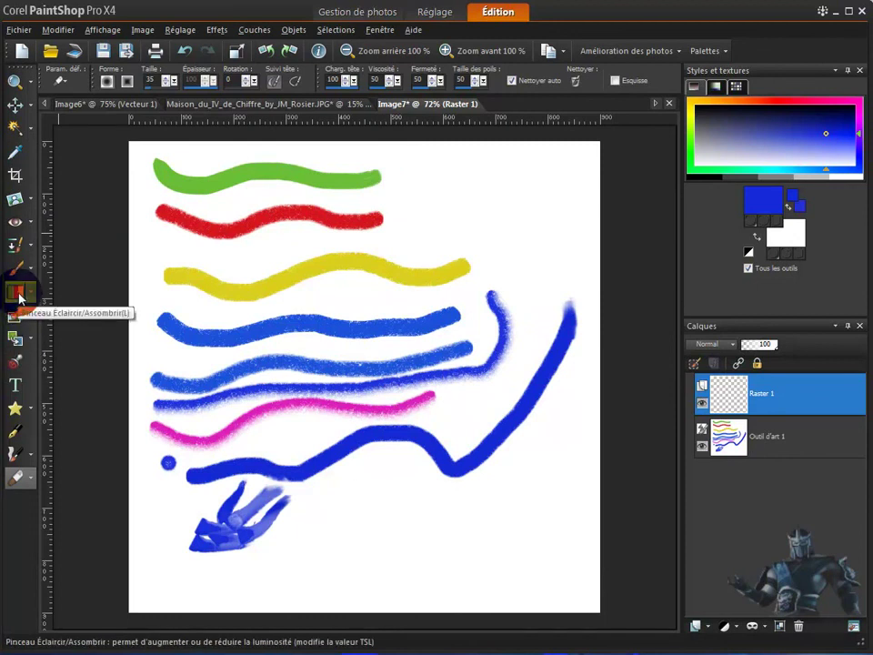
# Step: Fill the new raster layer with the current dark blue using the Flood Fill tool (Pot de peinture)
pyautogui.click(28, 341)
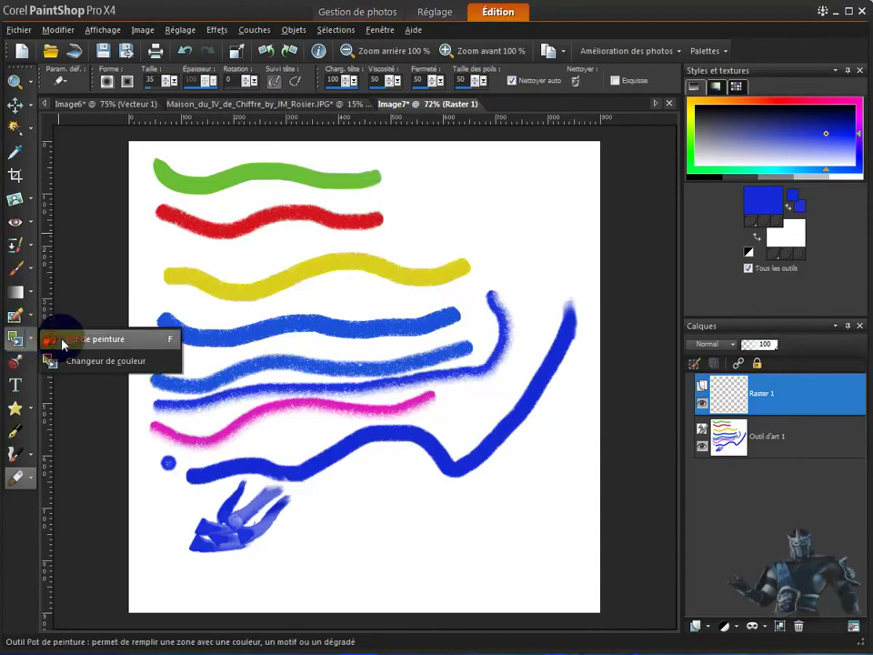
pyautogui.click(58, 336)
pyautogui.click(332, 295)
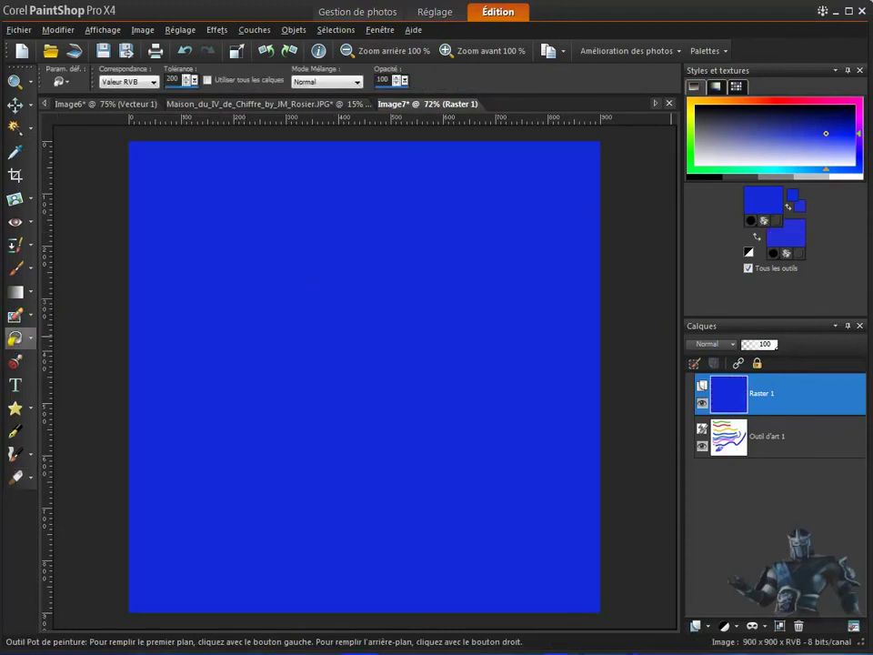
# Step: Lower the opacity of the blue Raster 1 layer to about 44 and merge all layers into one flattened background
pyautogui.moveTo(777, 349); pyautogui.dragTo(744, 346)
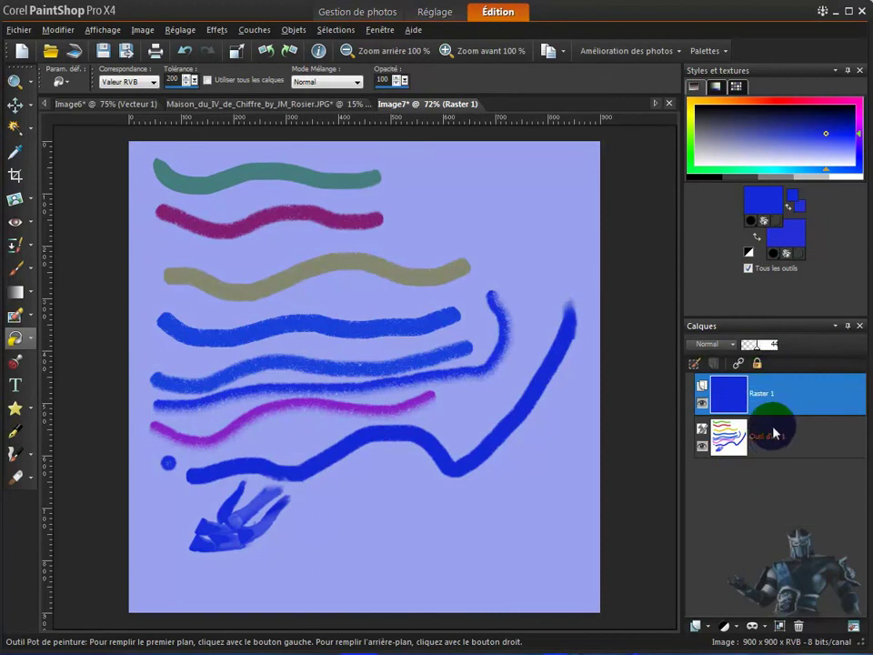
pyautogui.rightClick(777, 398)
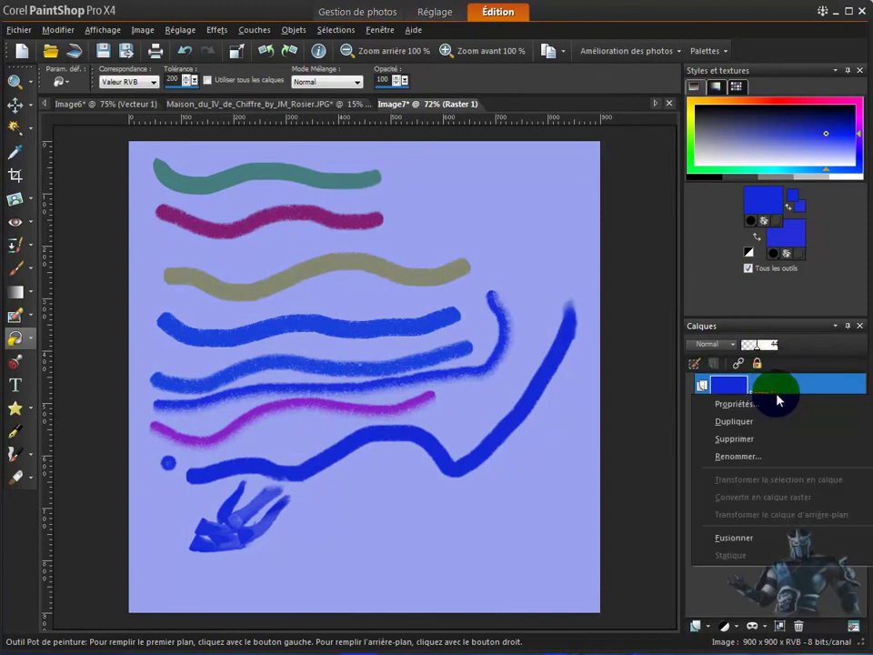
pyautogui.moveTo(749, 543)
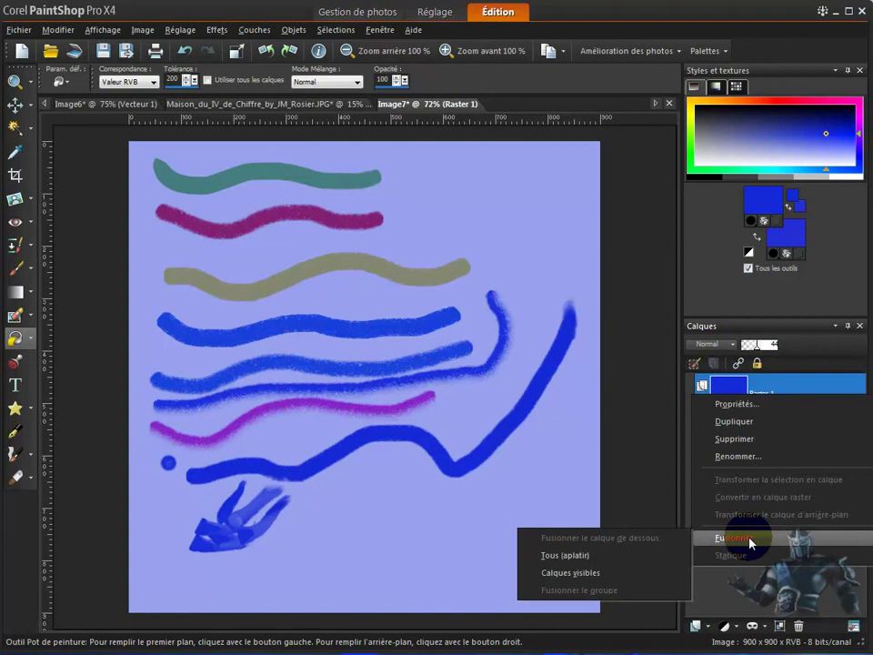
pyautogui.click(580, 557)
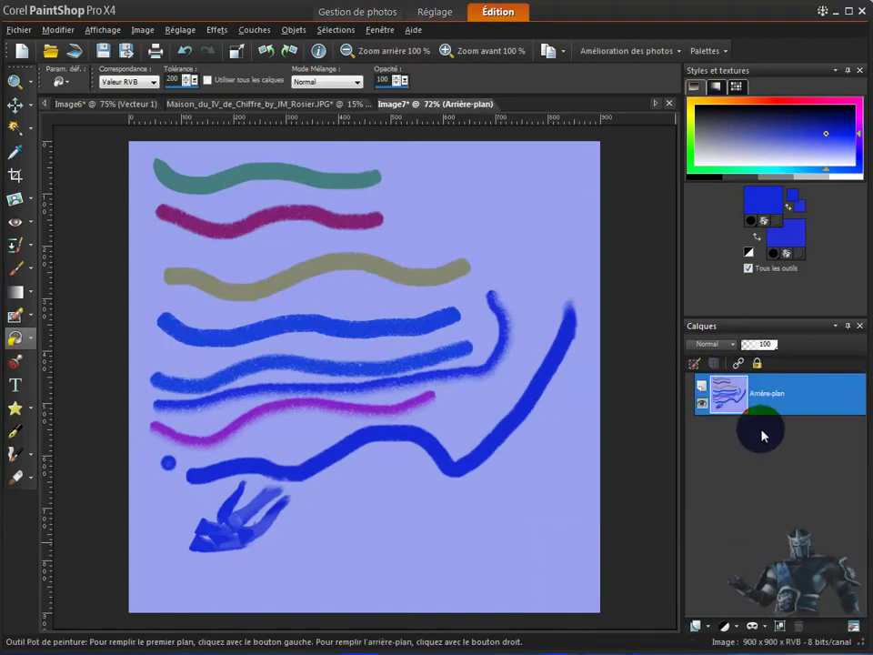
# Step: Convert the flattened background (Arrière-plan) into a raster layer through its layer properties, accepting the default settings
pyautogui.moveTo(775, 401)
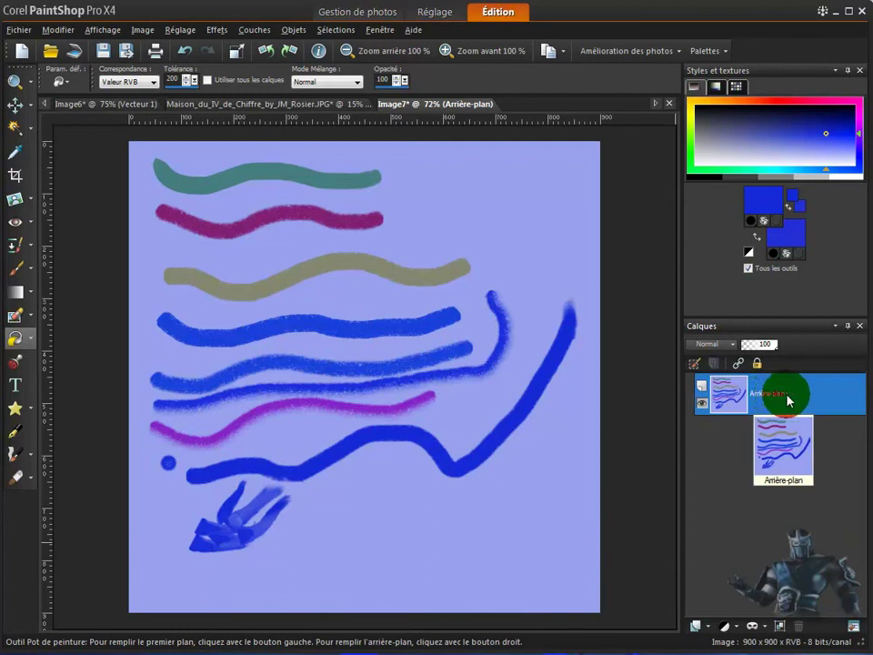
pyautogui.rightClick(772, 396)
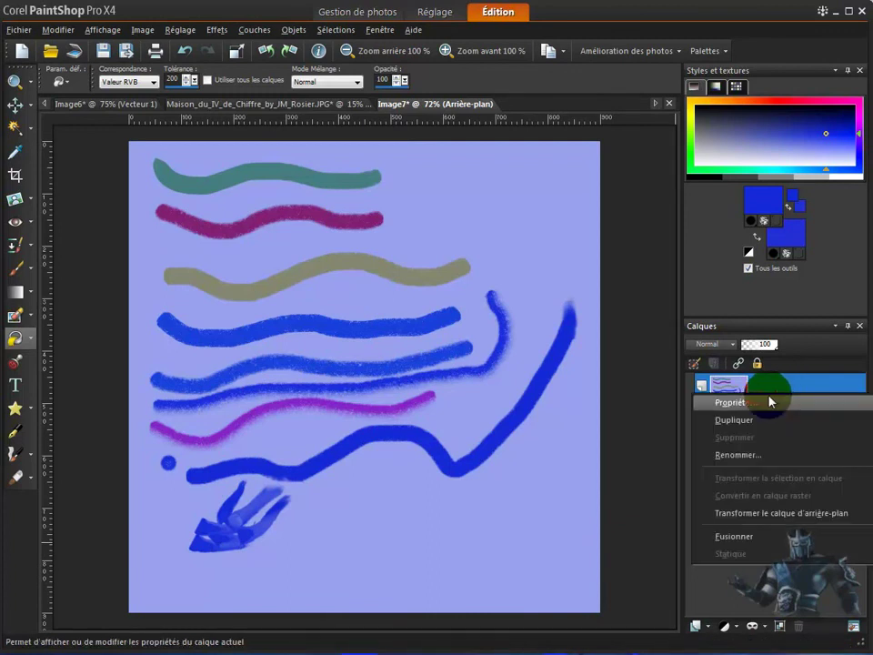
pyautogui.click(770, 401)
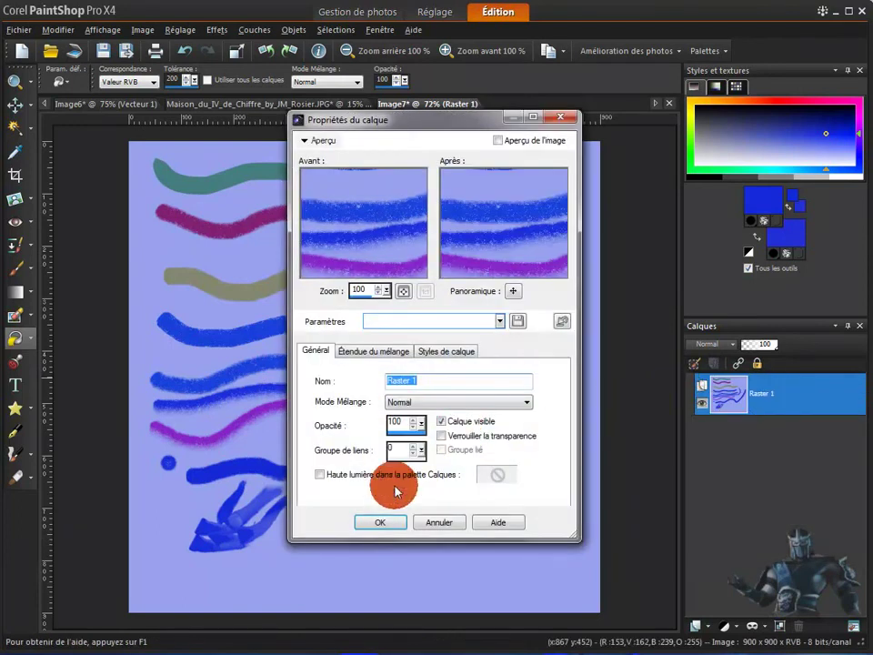
pyautogui.click(381, 524)
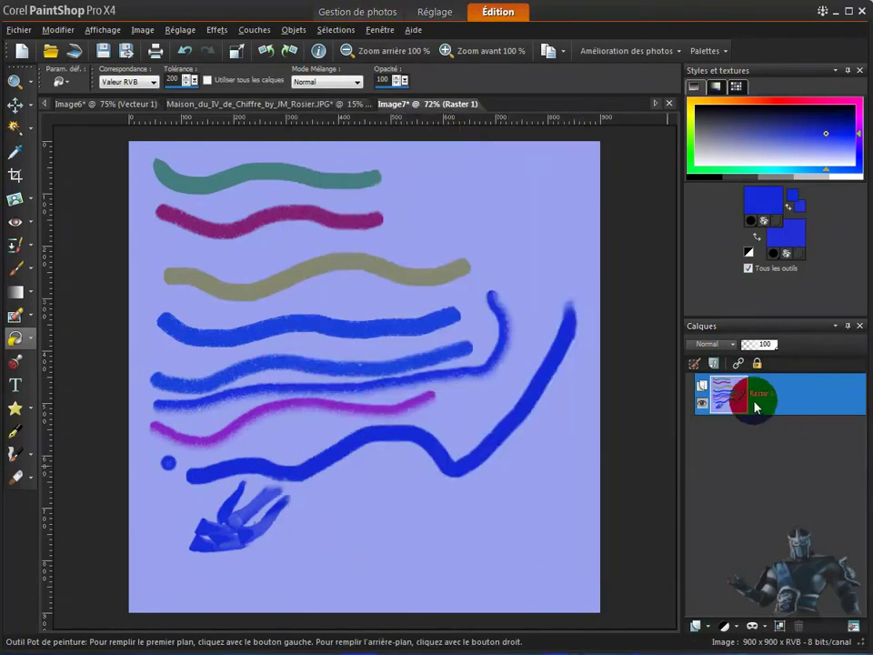
pyautogui.moveTo(775, 398)
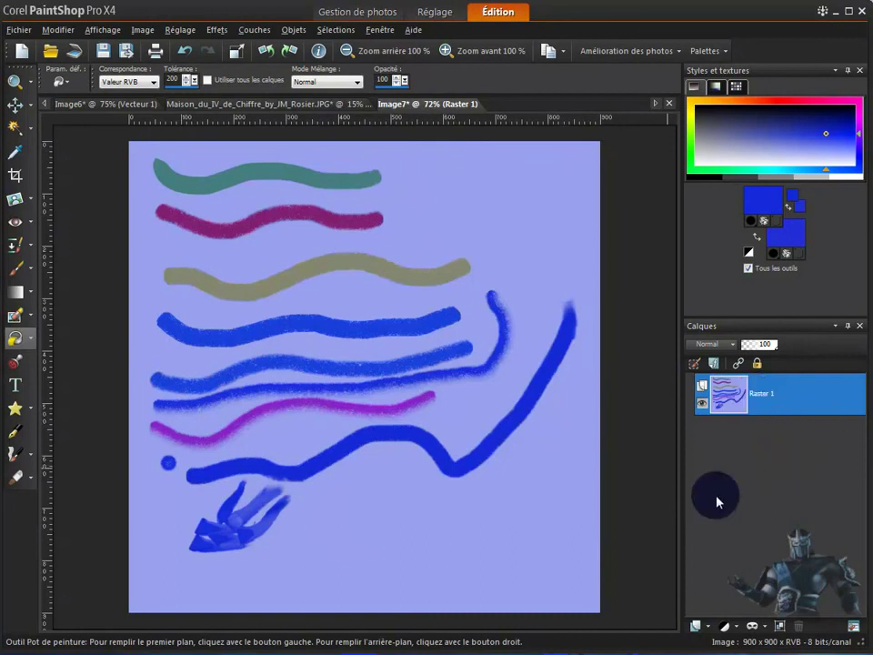